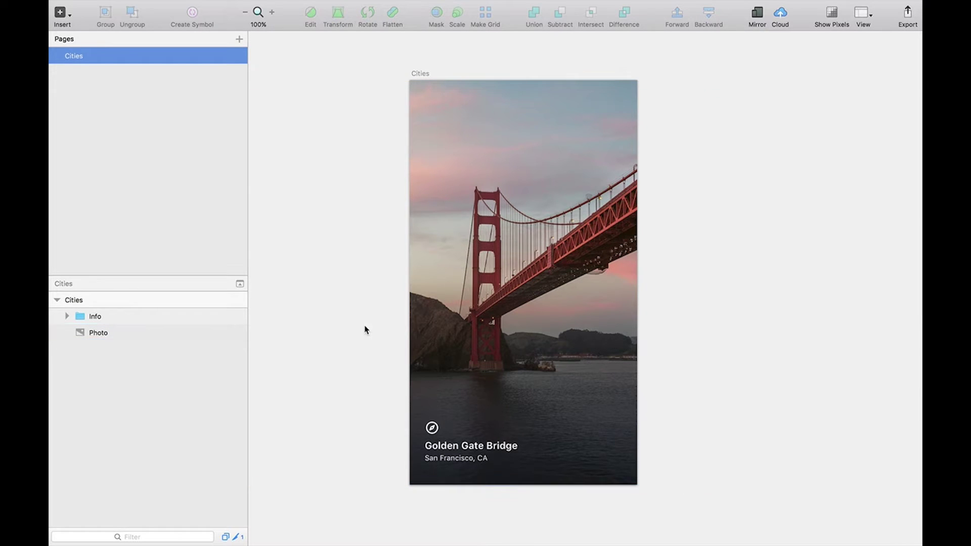
Copy the Photo layer from the Cities artboard in Sketch using Edit > Copy
click(183, 333)
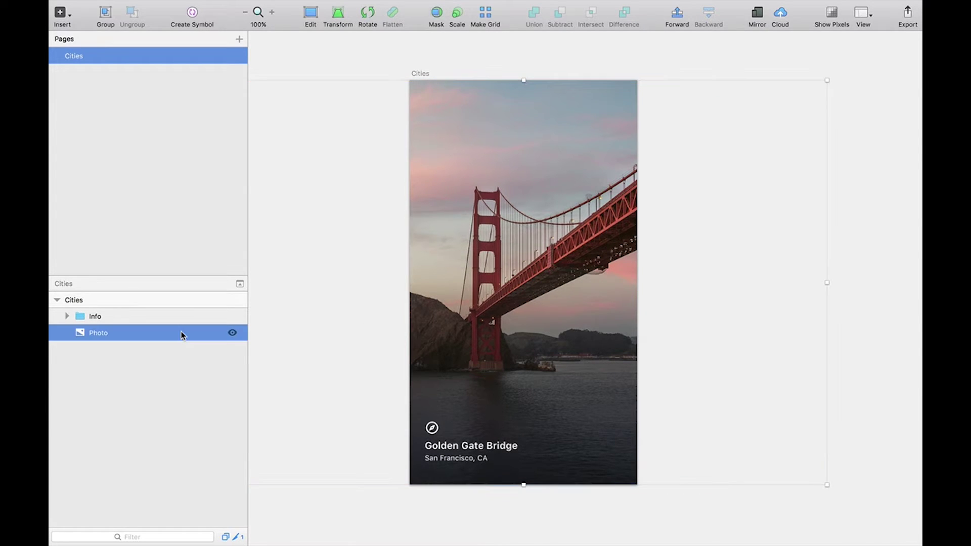
click(158, 7)
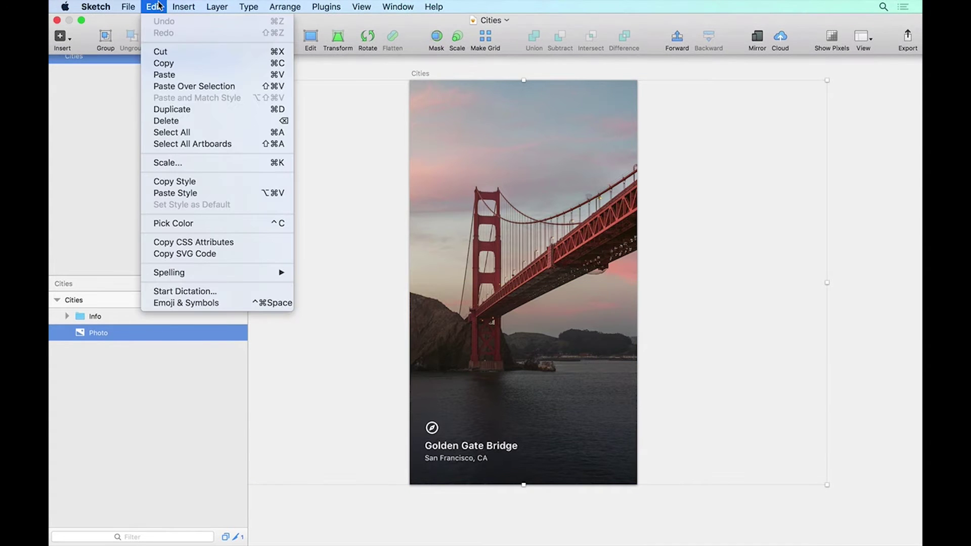
click(166, 63)
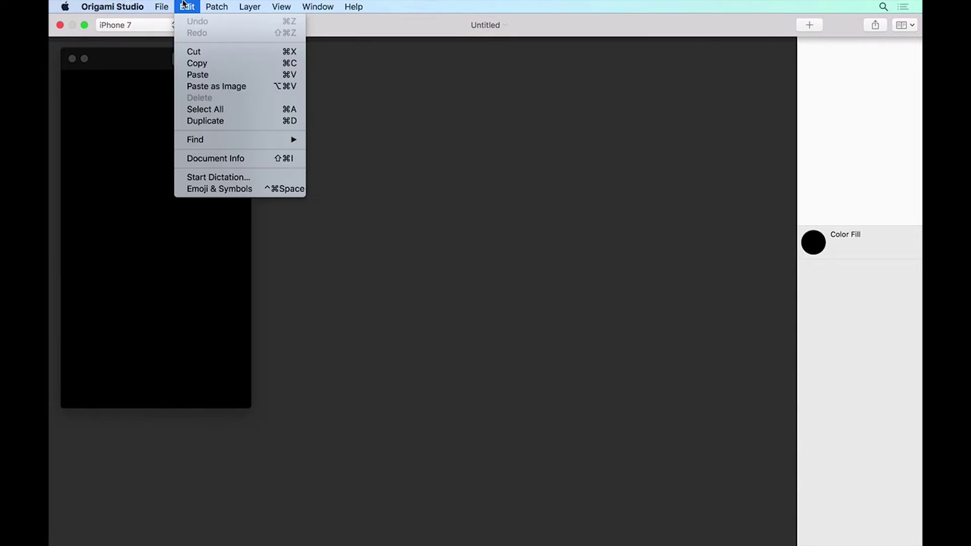
Paste the Photo layer into the Origami prototype above Color Fill, then return to Sketch
click(198, 75)
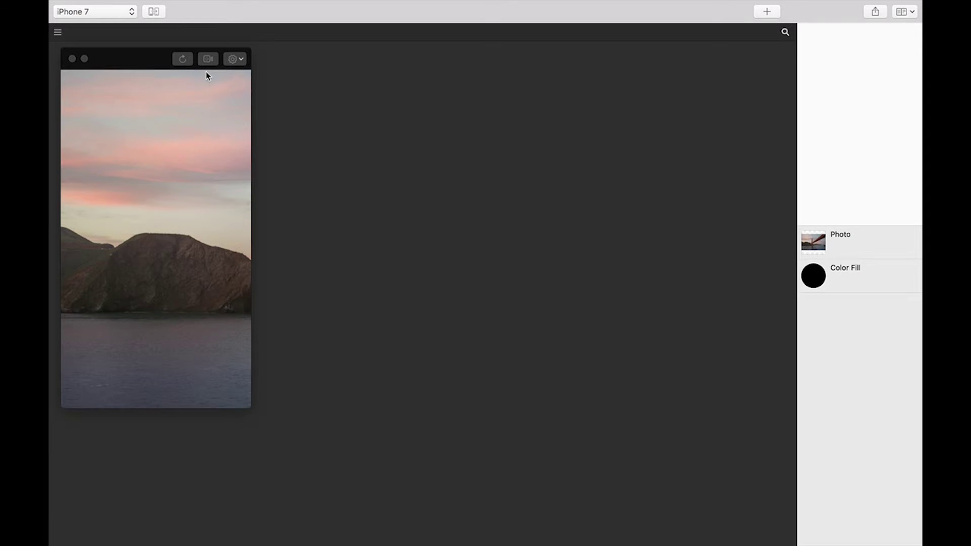
key(super+Tab)
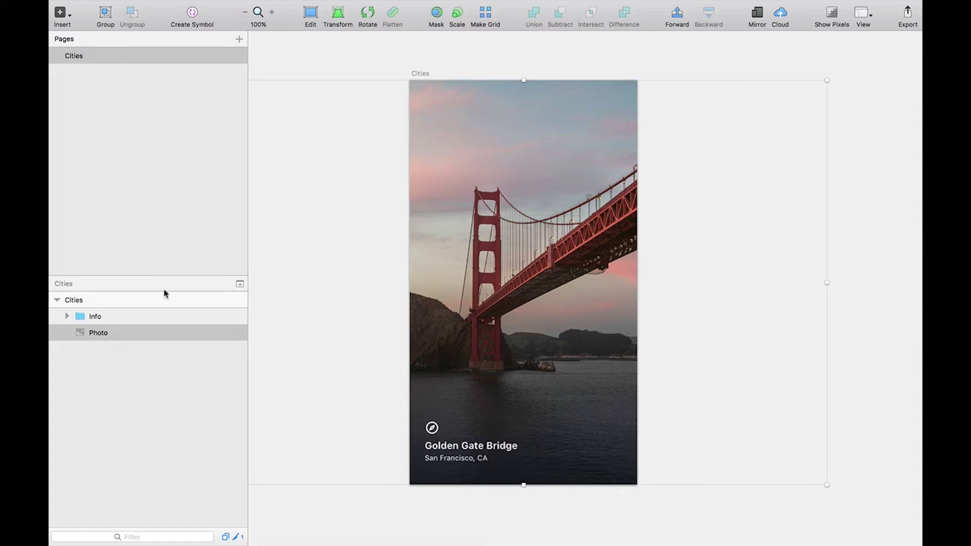
Expand the Info group and review its location, Golden Gate Bridge title, Compass and Gradient layers
click(66, 316)
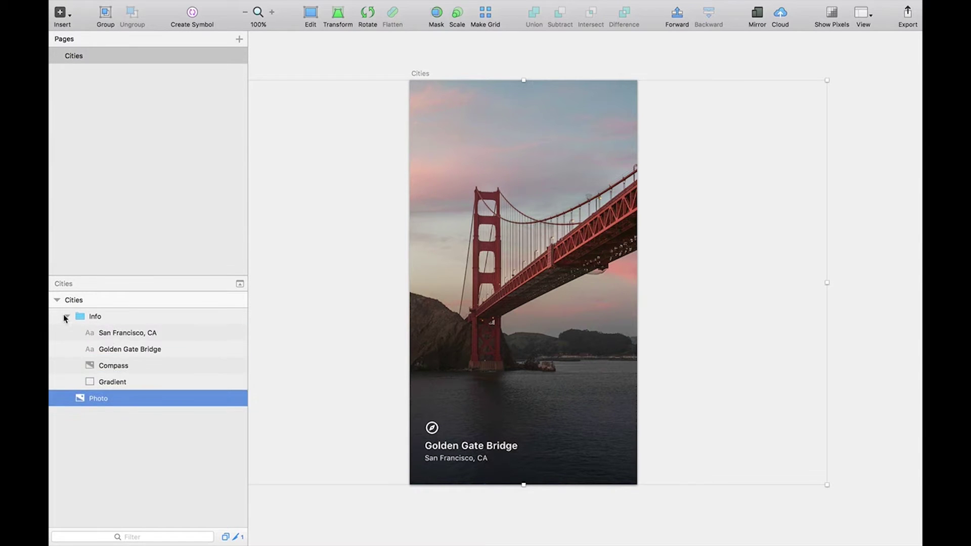
click(118, 333)
click(120, 349)
click(117, 366)
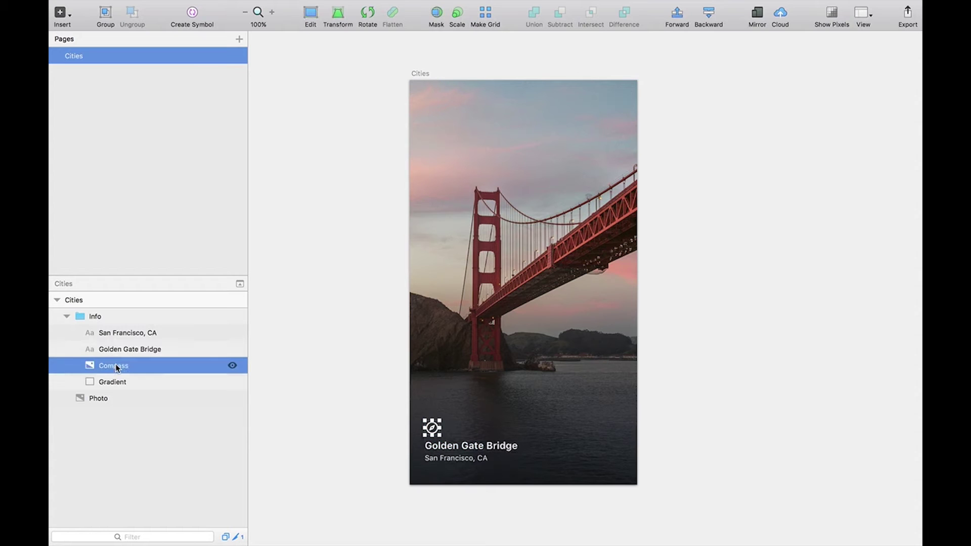
click(117, 381)
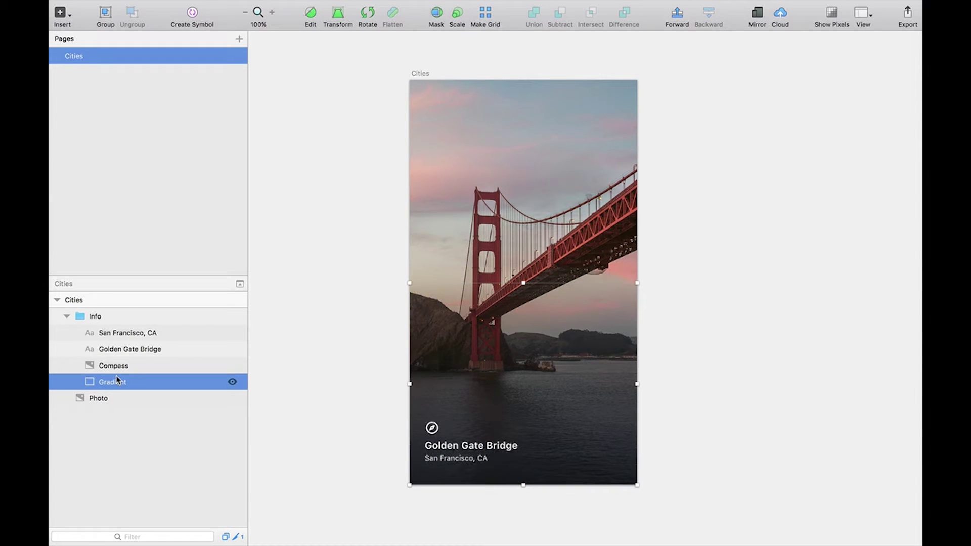
Copy the whole Info group and switch back to Origami Studio
click(115, 317)
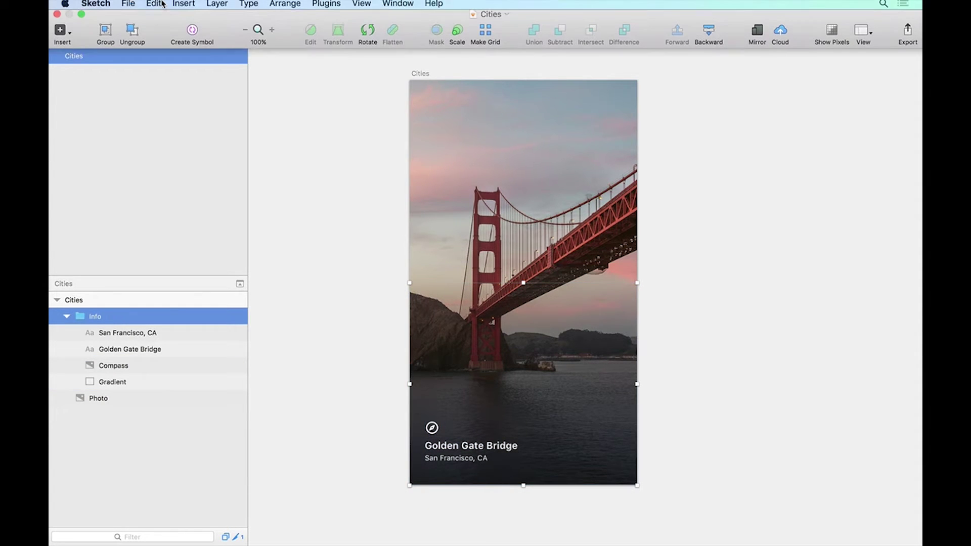
click(153, 7)
click(169, 63)
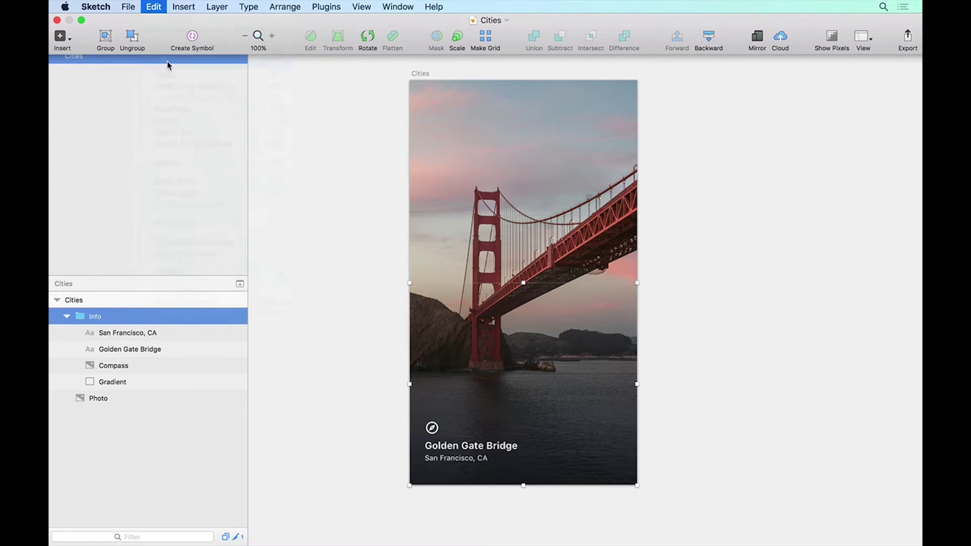
key(ctrl+Left)
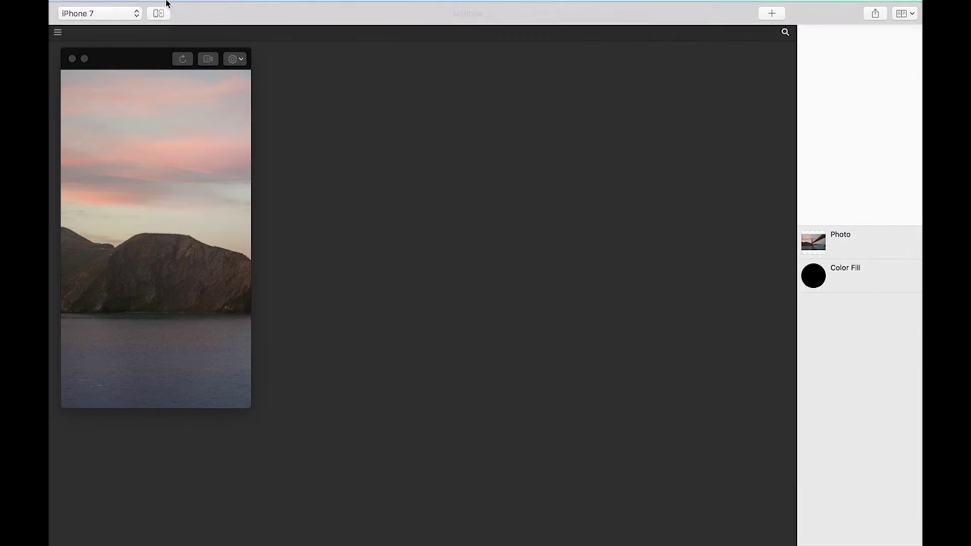
Paste the Info group with its title, location and compass above Photo, and select it
mouse_move(159, 3)
click(187, 7)
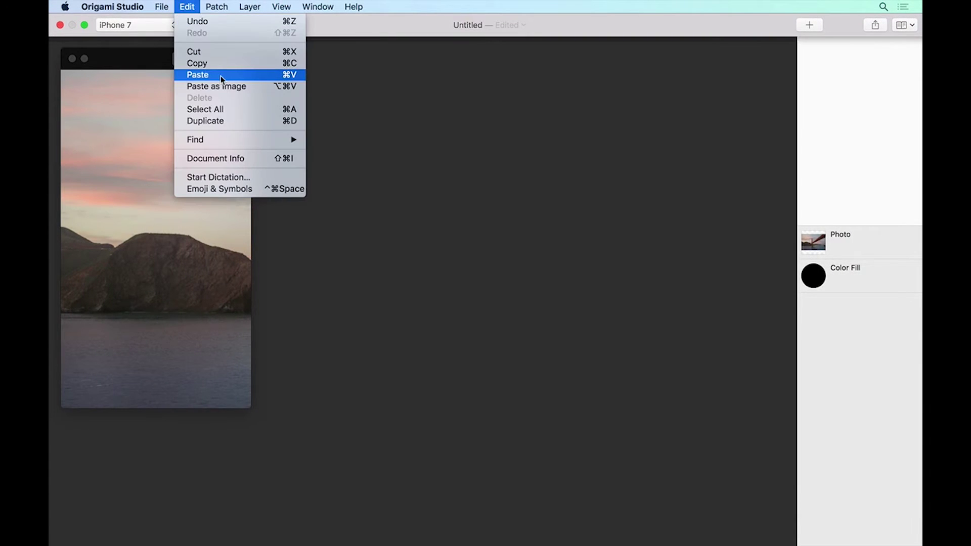
click(442, 213)
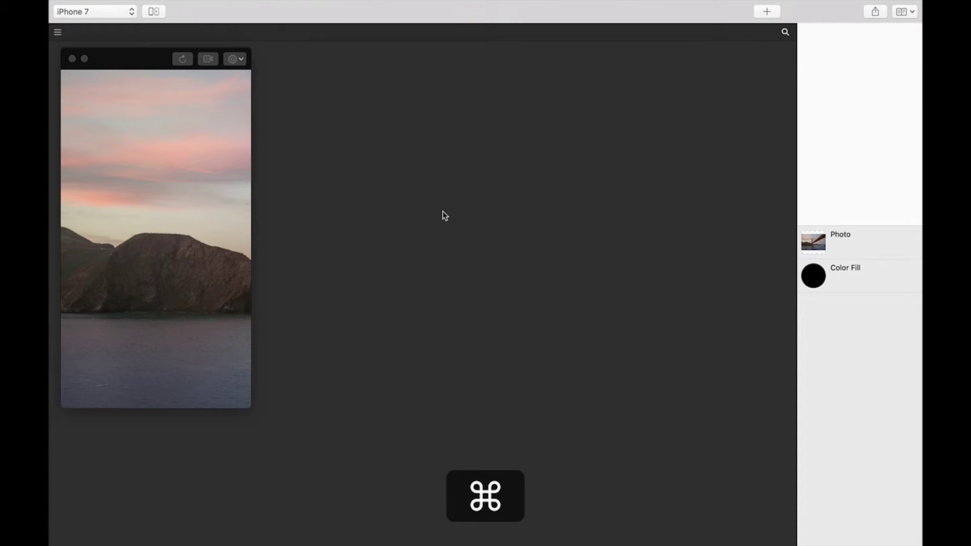
key(super+v)
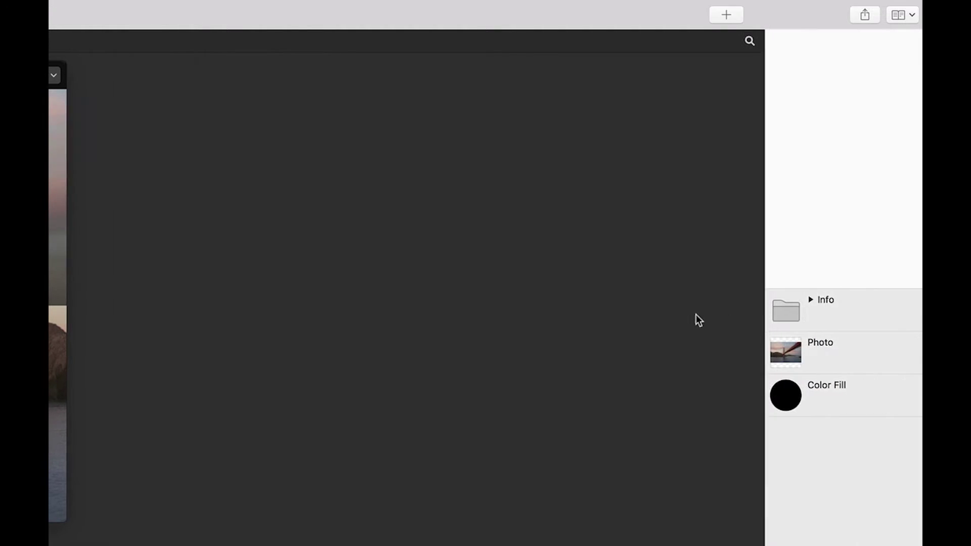
click(831, 314)
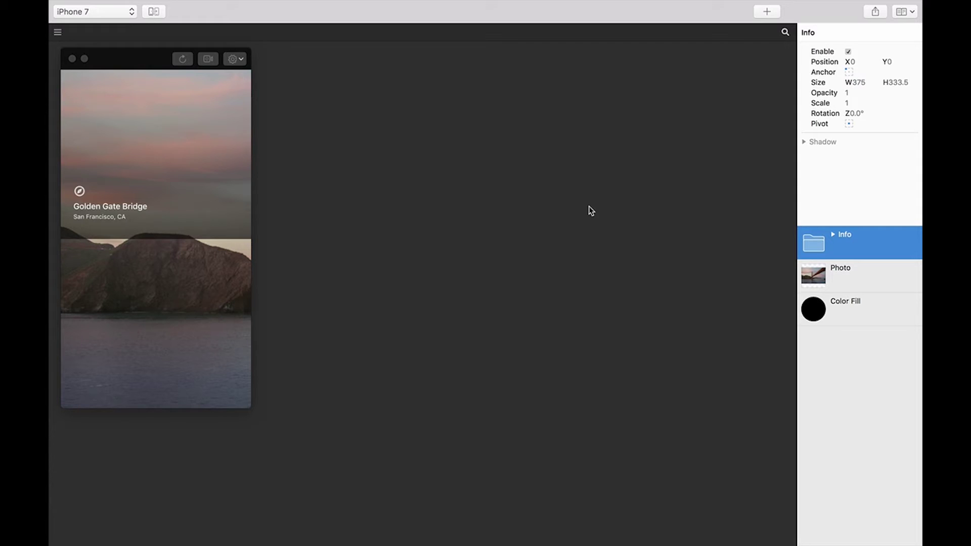
Set the Photo layer's anchor to center and the Info layer's anchor to bottom, then expand Info
click(838, 281)
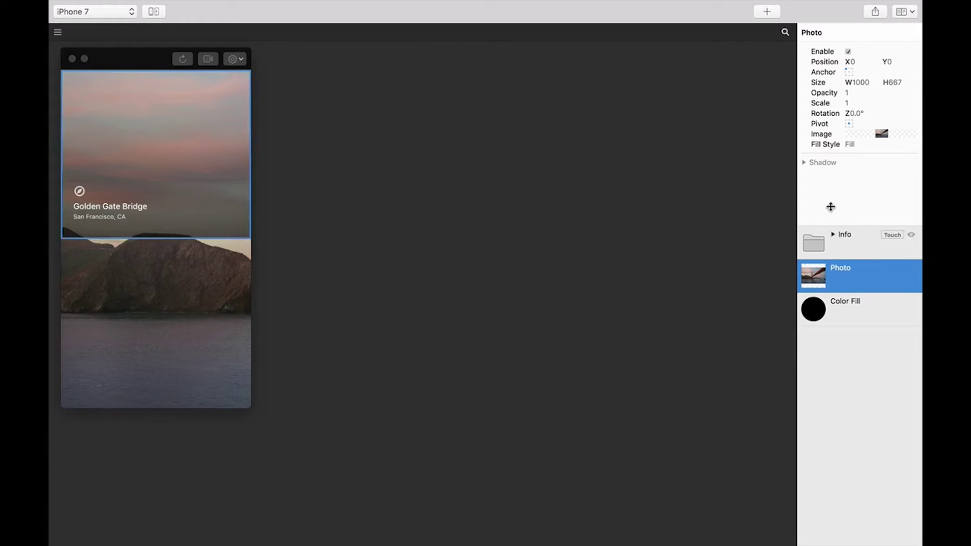
click(848, 71)
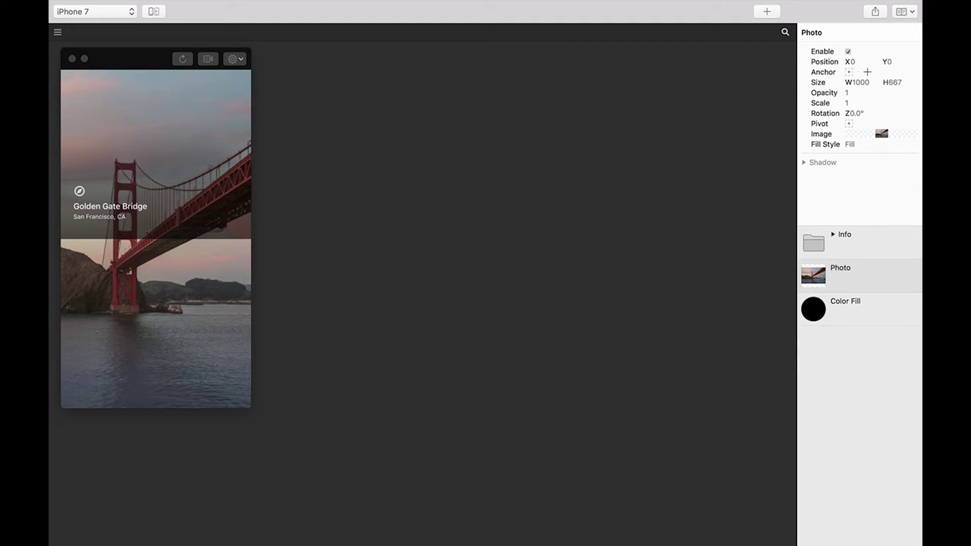
click(865, 236)
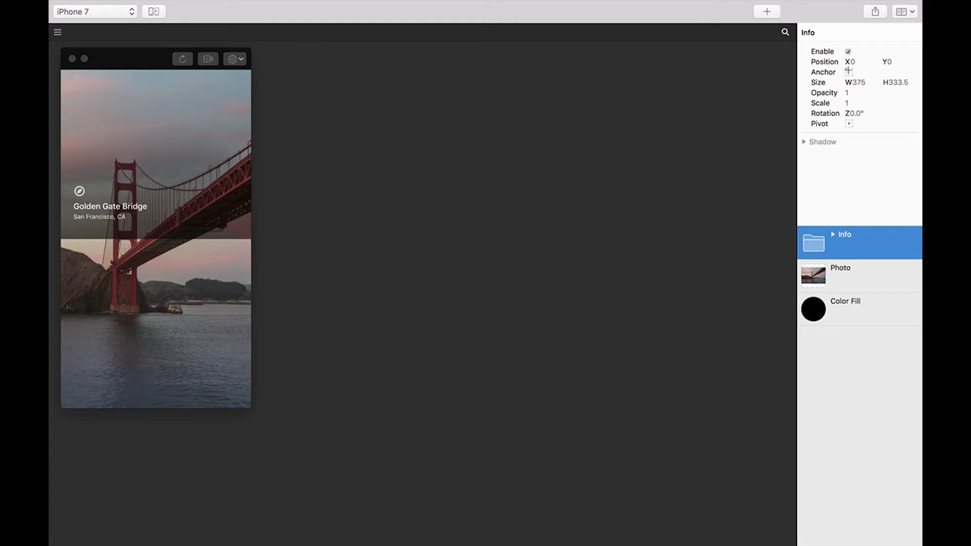
click(850, 76)
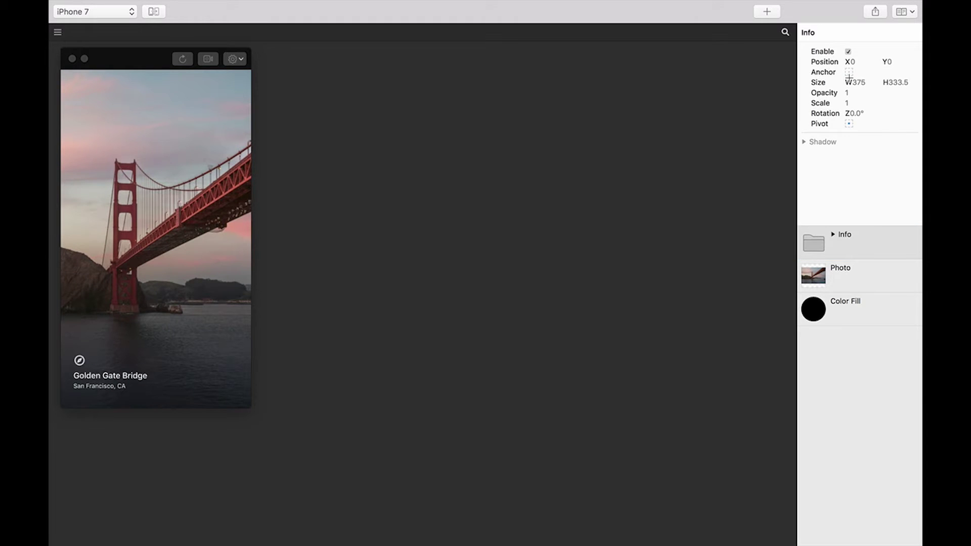
click(834, 235)
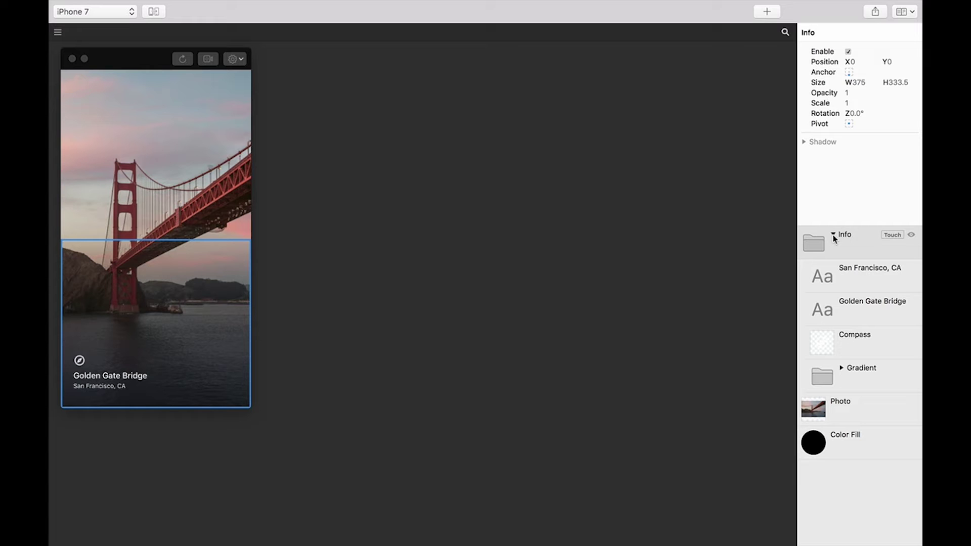
click(850, 276)
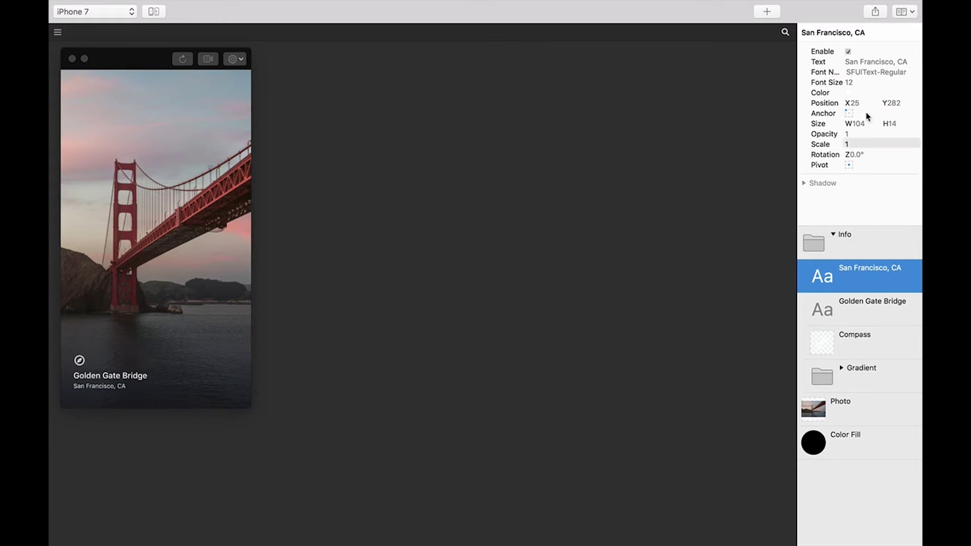
click(883, 61)
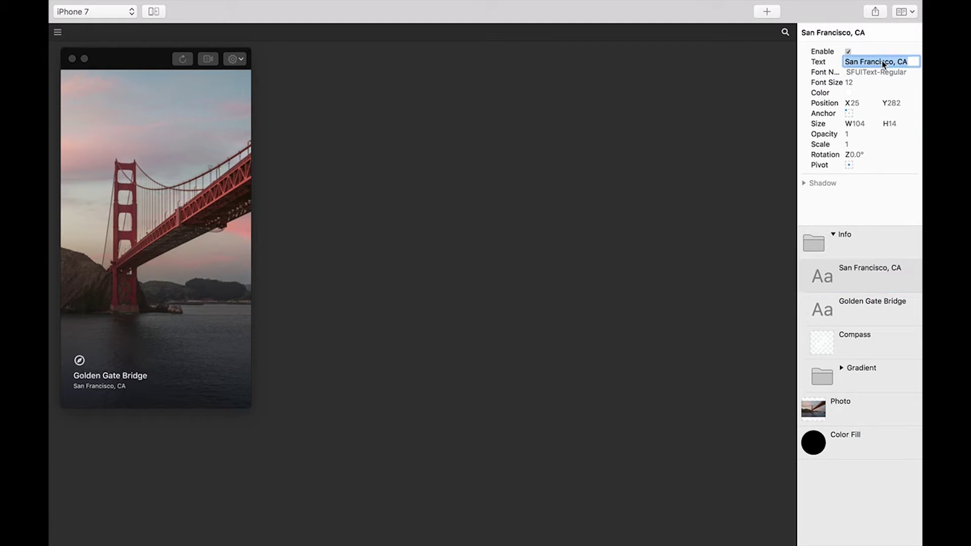
text(New Y)
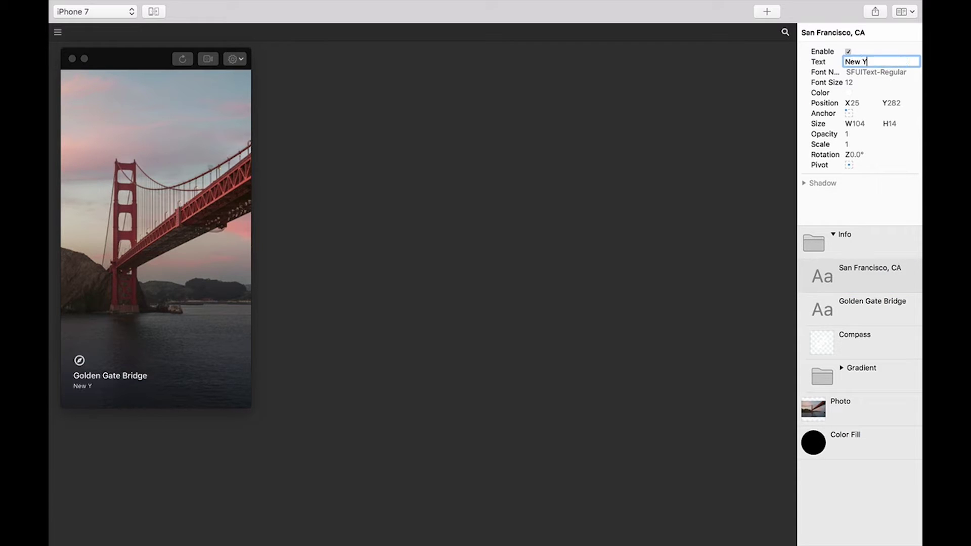
text(ork)
key(super+z)
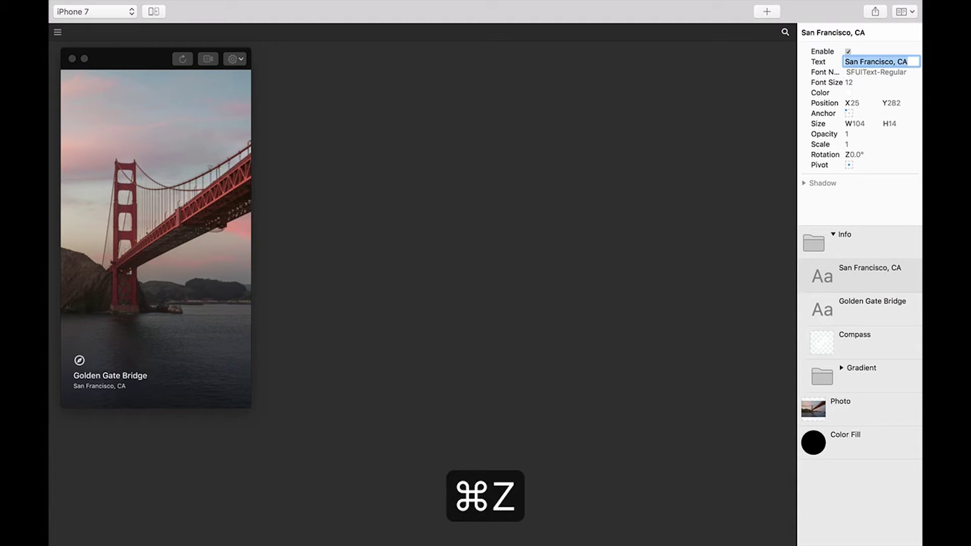
click(667, 243)
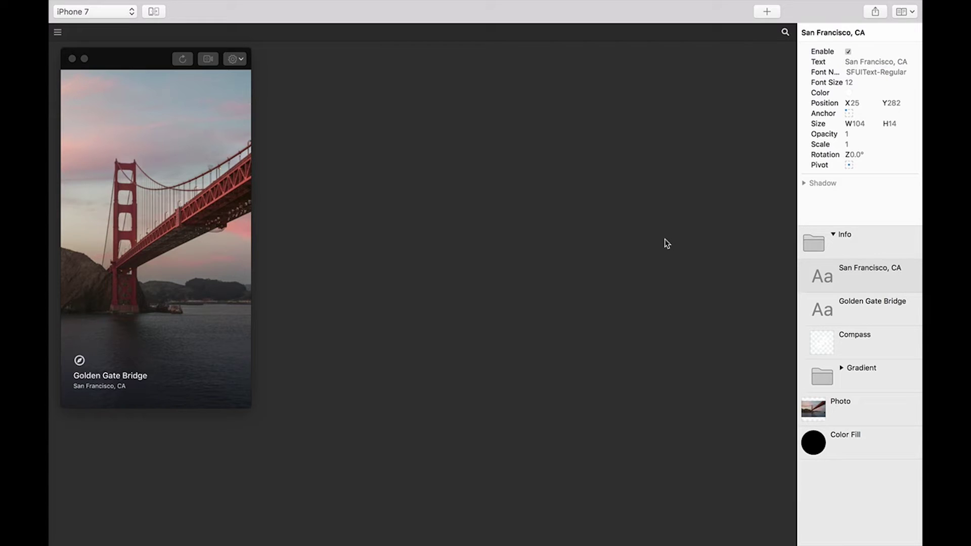
click(833, 234)
click(855, 287)
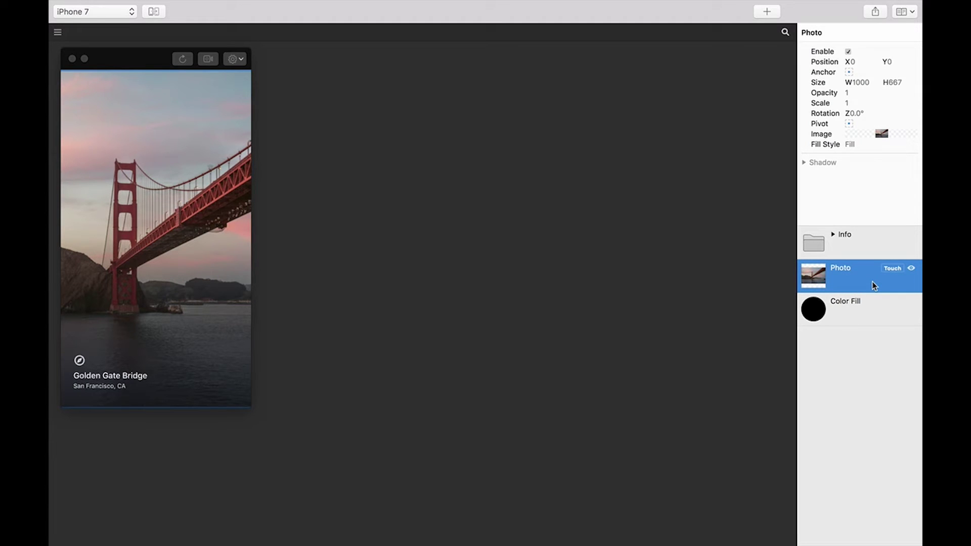
Add an Interaction patch for the Photo layer and press the bridge photo repeatedly to confirm it responds
click(895, 269)
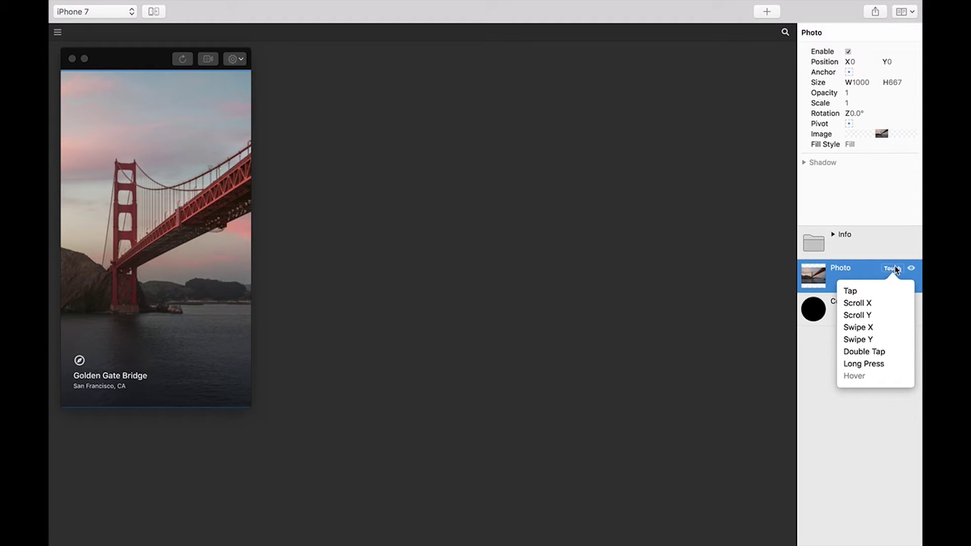
click(889, 291)
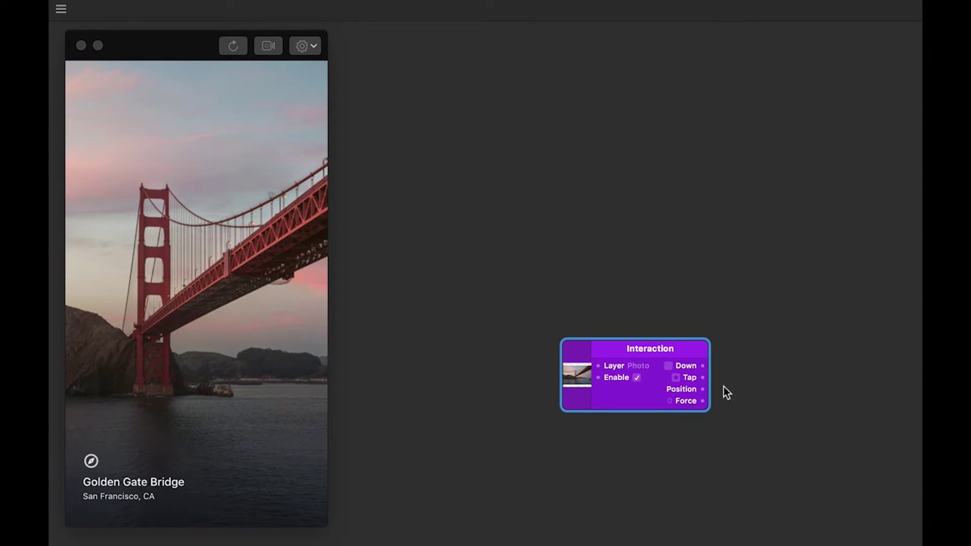
click(105, 299)
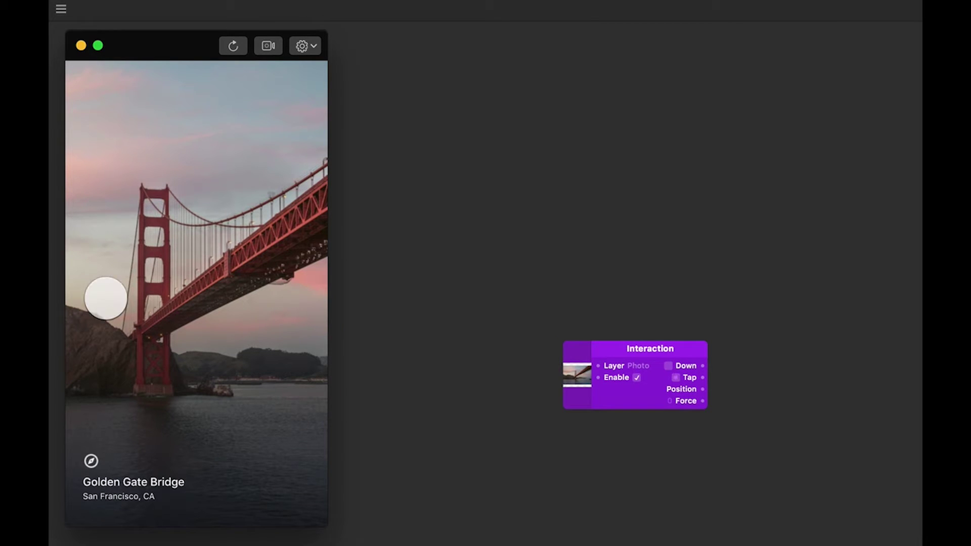
click(185, 289)
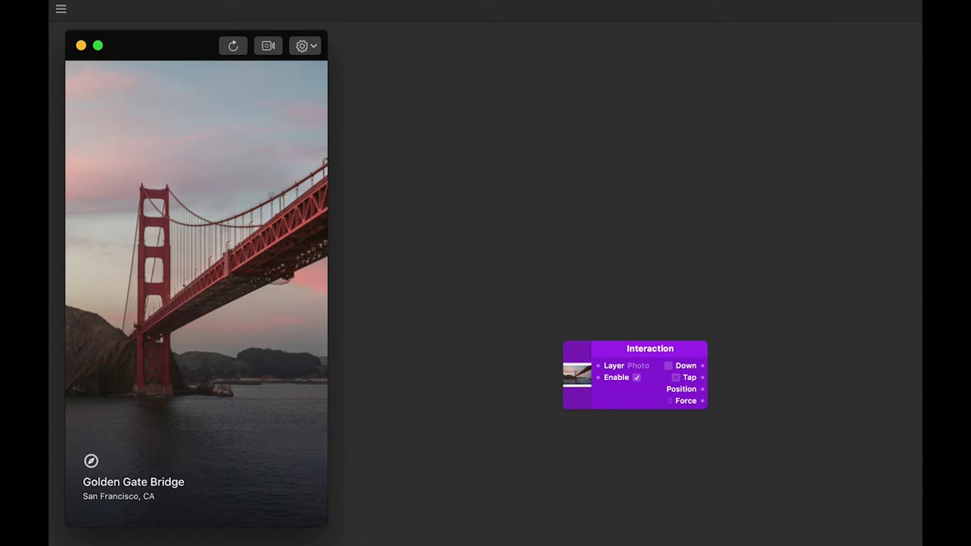
click(185, 289)
click(184, 289)
click(185, 289)
click(185, 288)
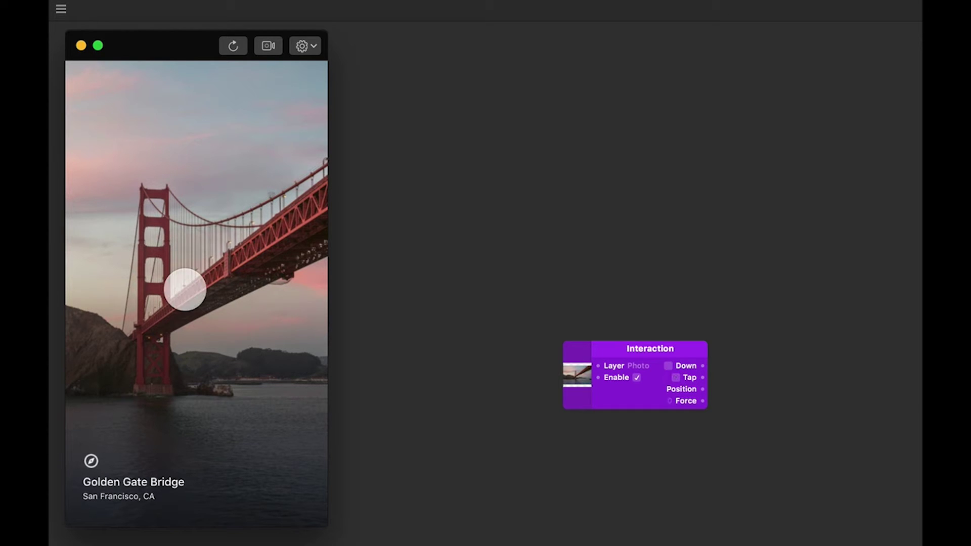
click(185, 289)
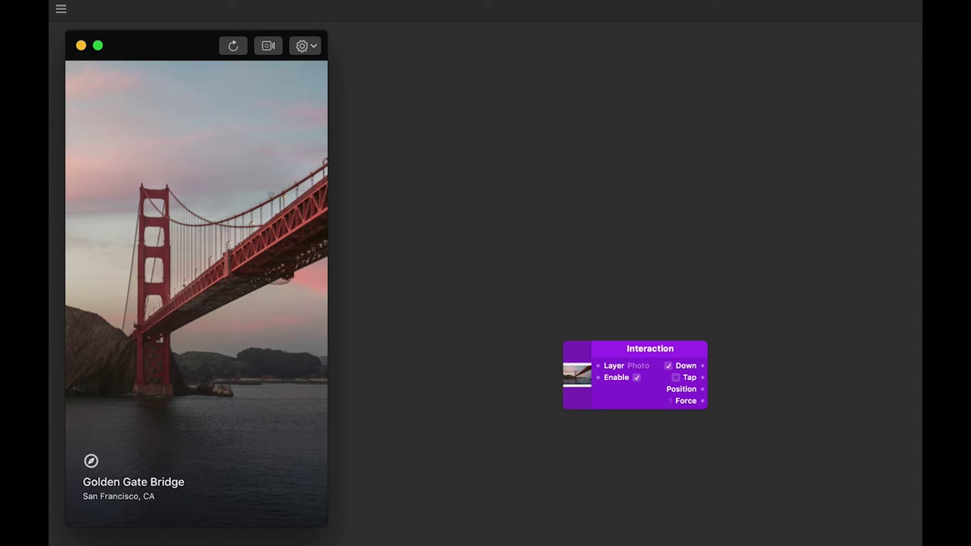
click(185, 290)
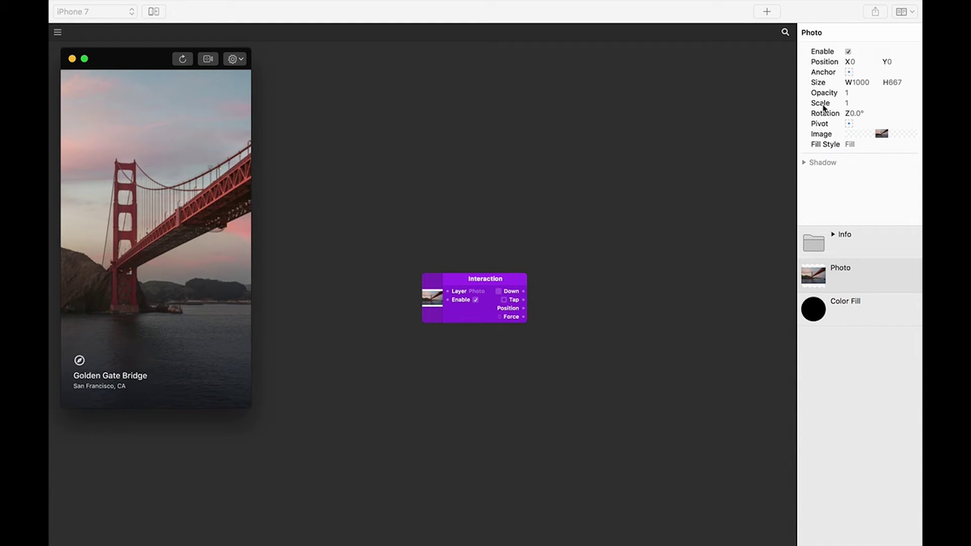
Scrub the Photo layer's Scale from 1 down to 0.38
click(854, 104)
key(Return)
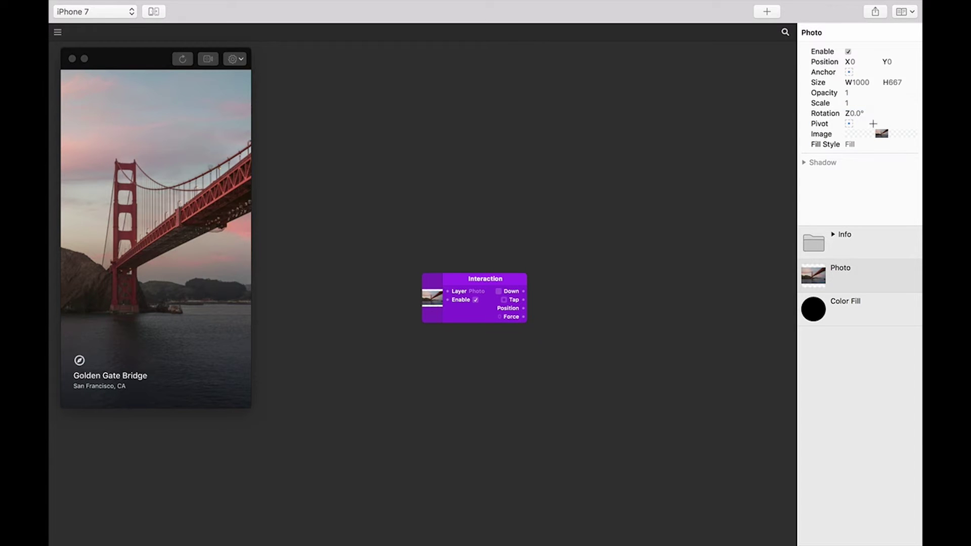
drag(873, 105, 830, 115)
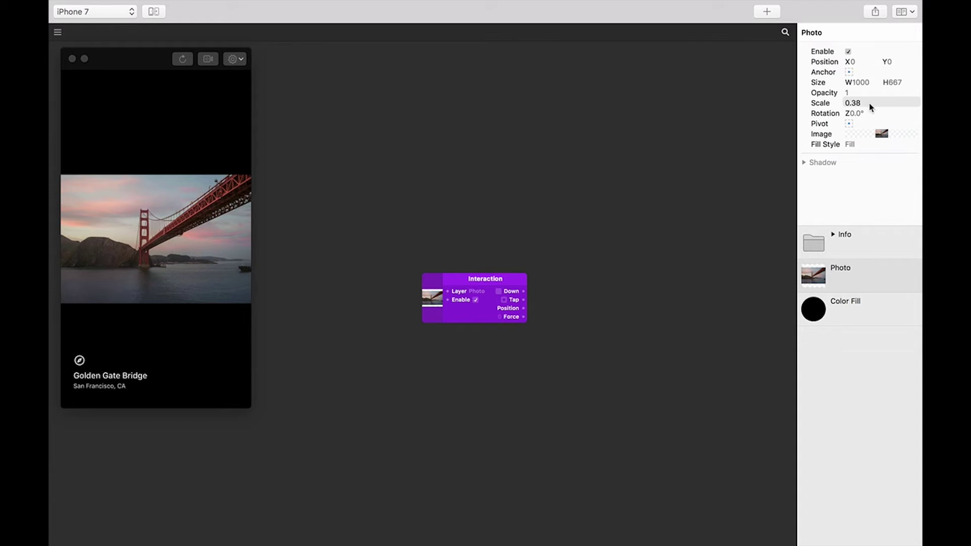
double_click(596, 289)
Add a Transition patch beside the Interaction patch with Start 0.38 and End 1
text(transi)
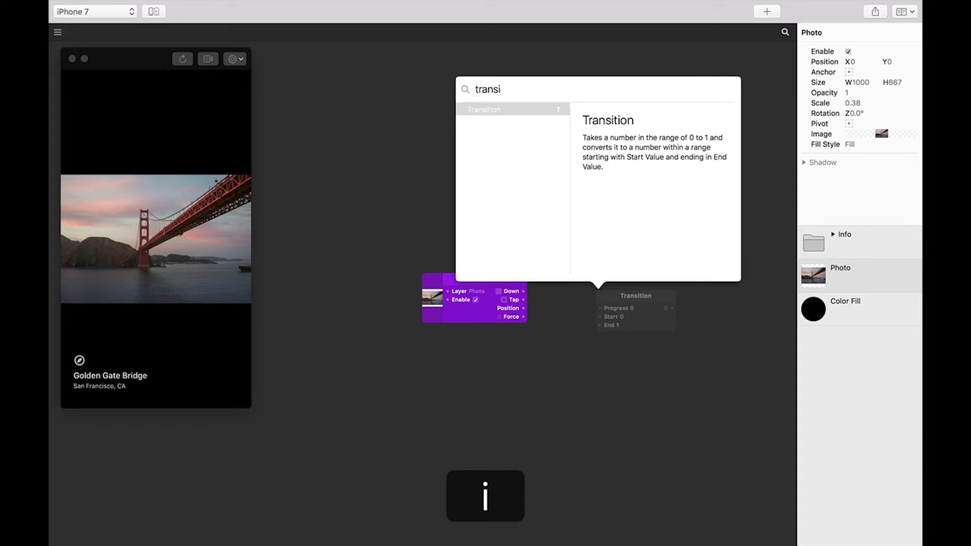
key(Return)
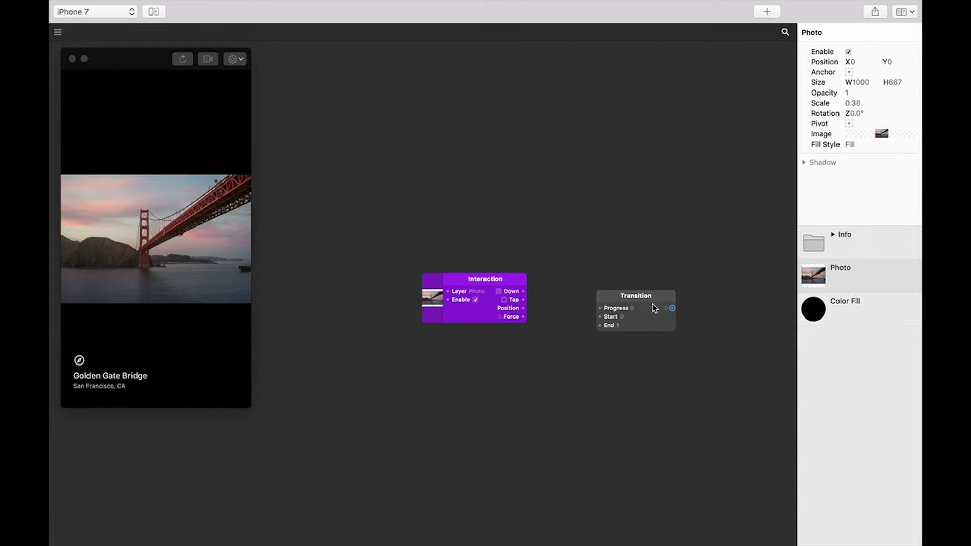
drag(648, 300, 585, 283)
click(567, 301)
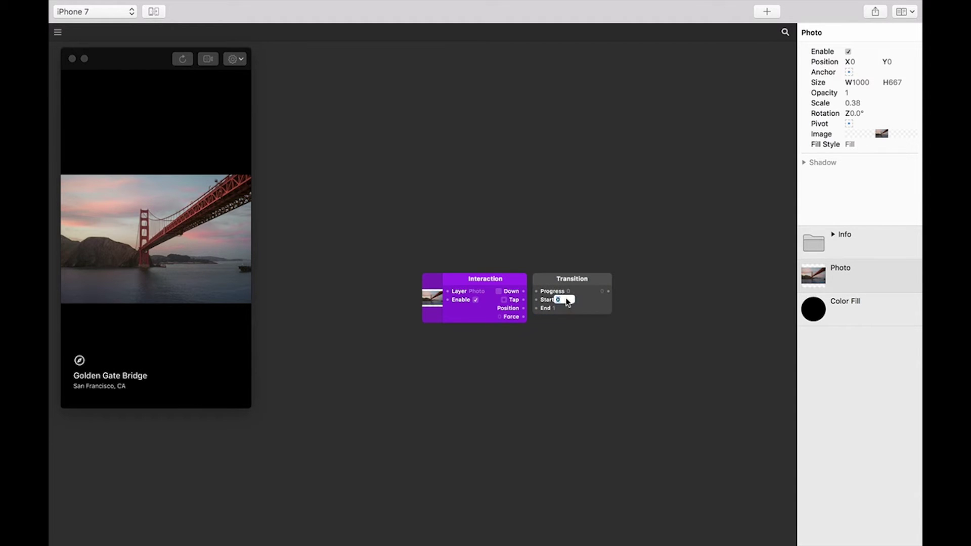
text(0.38)
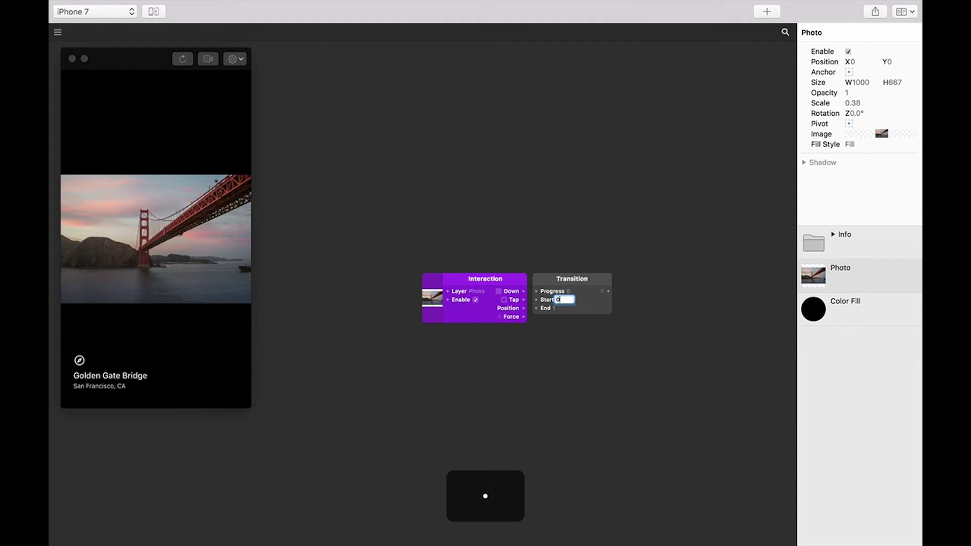
click(587, 392)
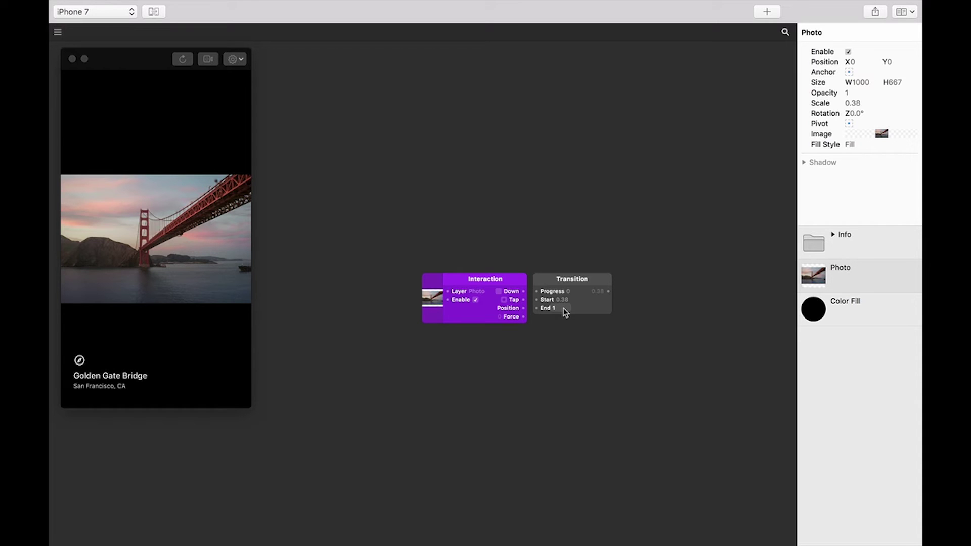
Wire Interaction's Down output into Transition's Progress, testing by pressing the photo in the Viewer
click(202, 249)
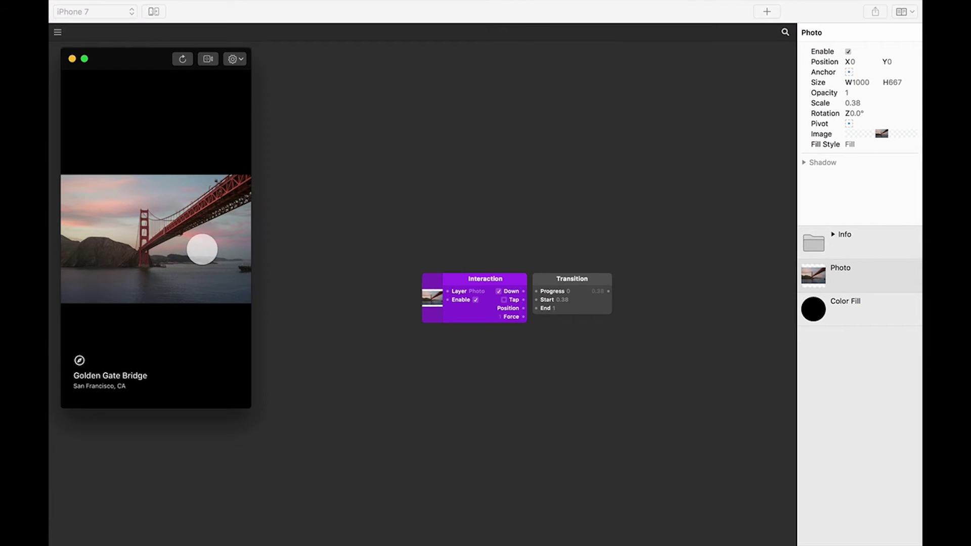
click(202, 250)
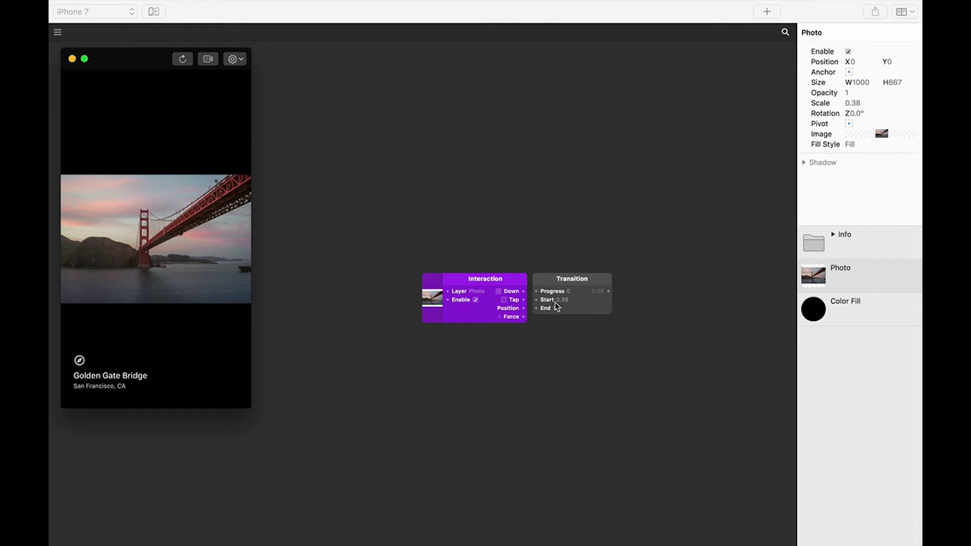
click(570, 335)
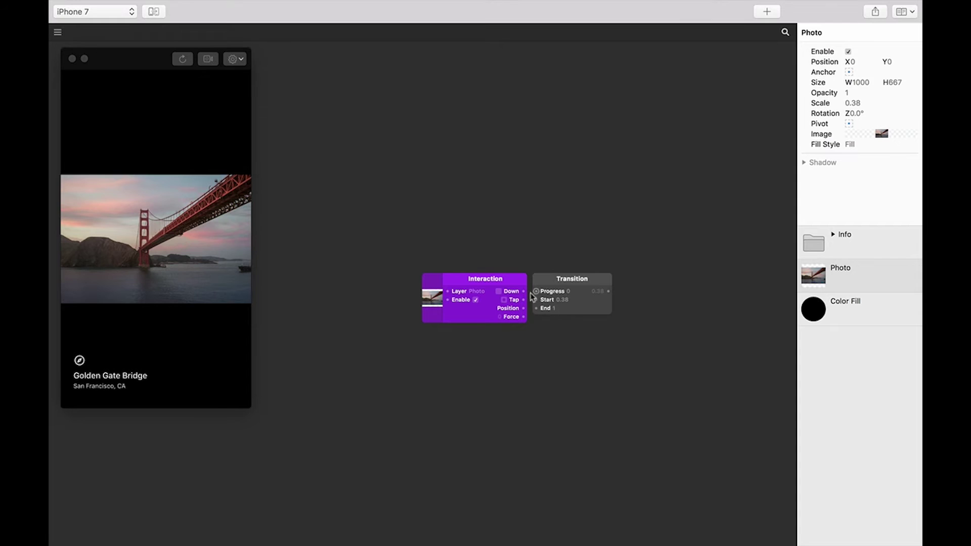
drag(524, 292, 538, 295)
click(224, 275)
click(224, 275)
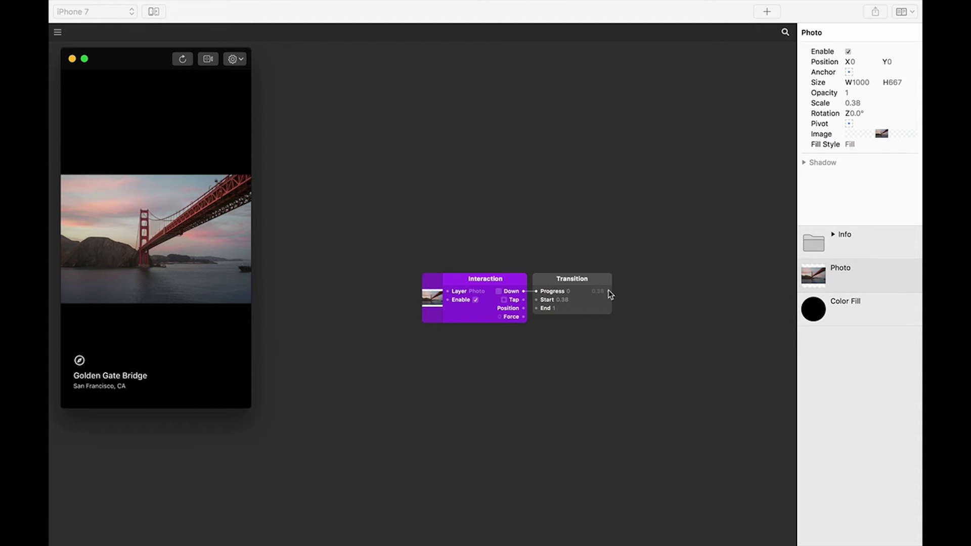
click(609, 292)
Connect the Transition output to the Photo's Scale, reposition the patch chain, and press the photo to test
drag(610, 293, 824, 104)
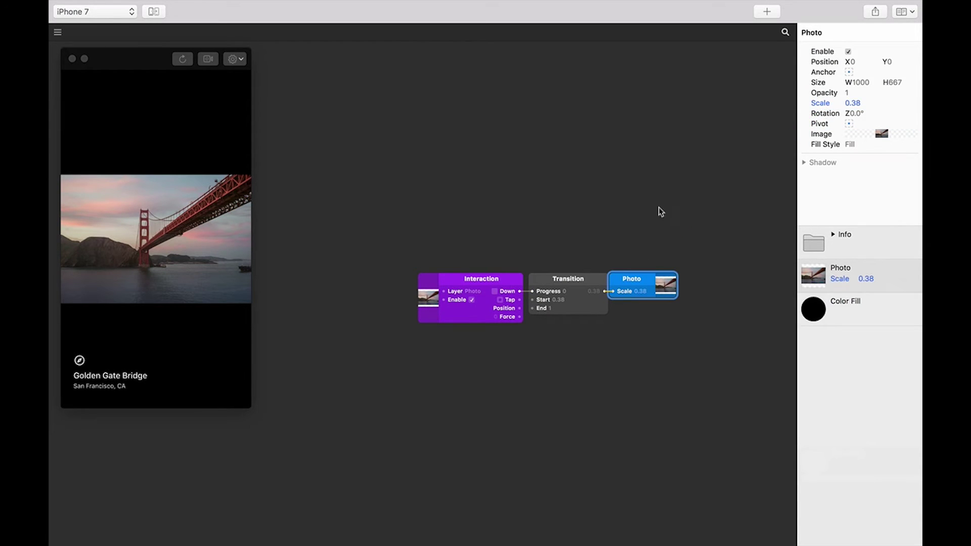
drag(715, 337, 347, 198)
click(193, 214)
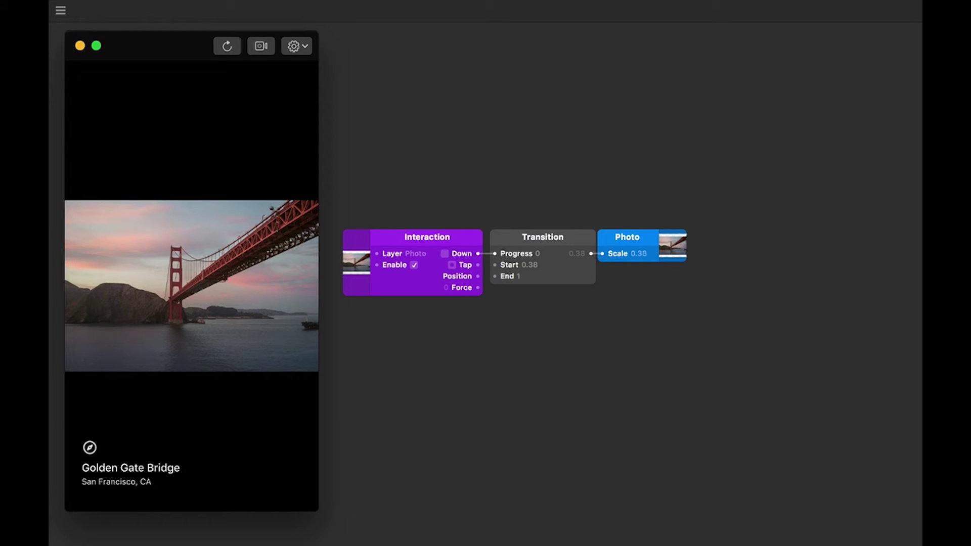
click(239, 250)
click(240, 250)
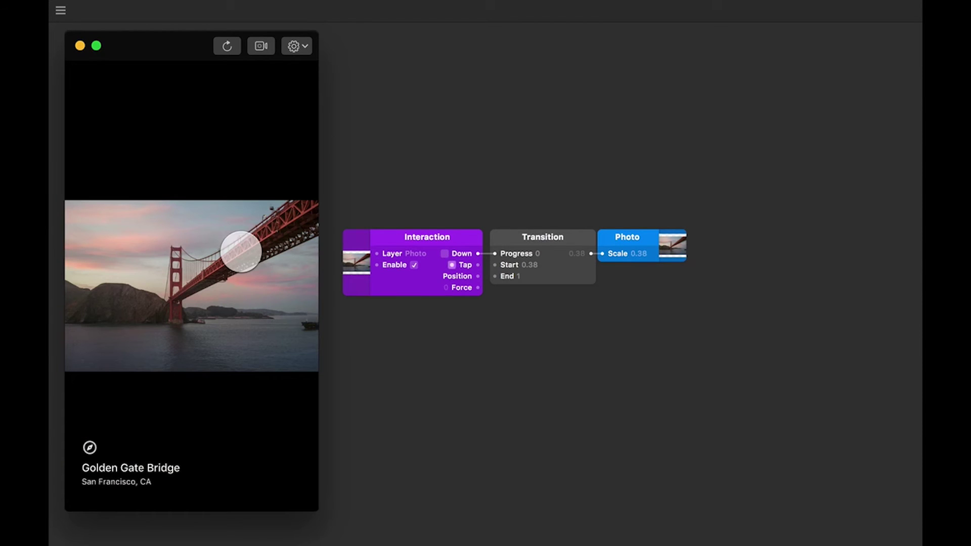
click(239, 249)
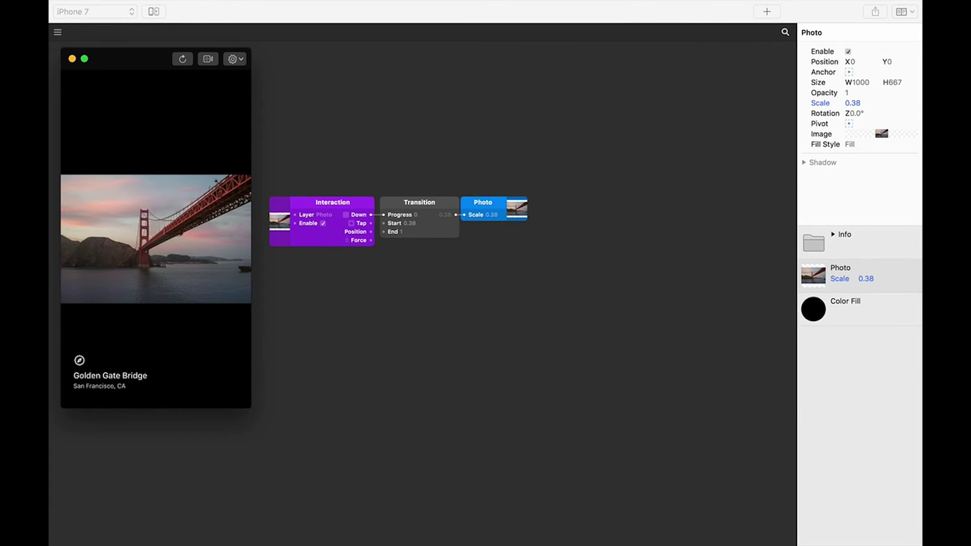
click(223, 212)
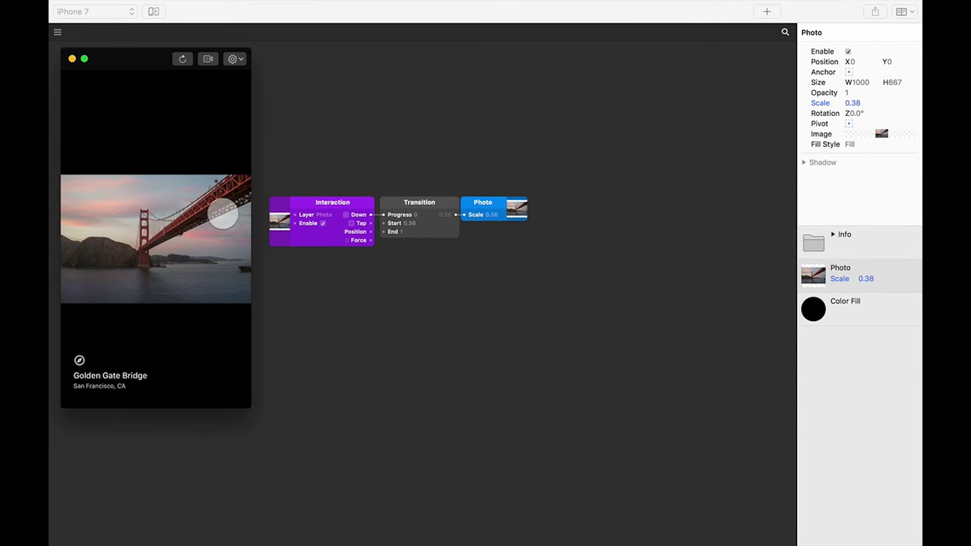
Make room and insert a Pop Animation patch ('anim') above the Interaction–Transition chain
click(223, 214)
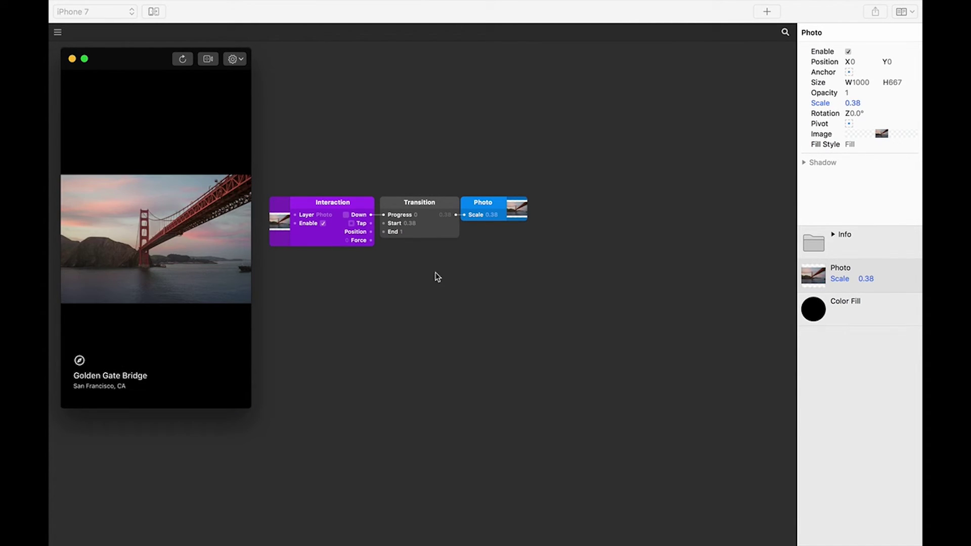
drag(554, 278, 529, 207)
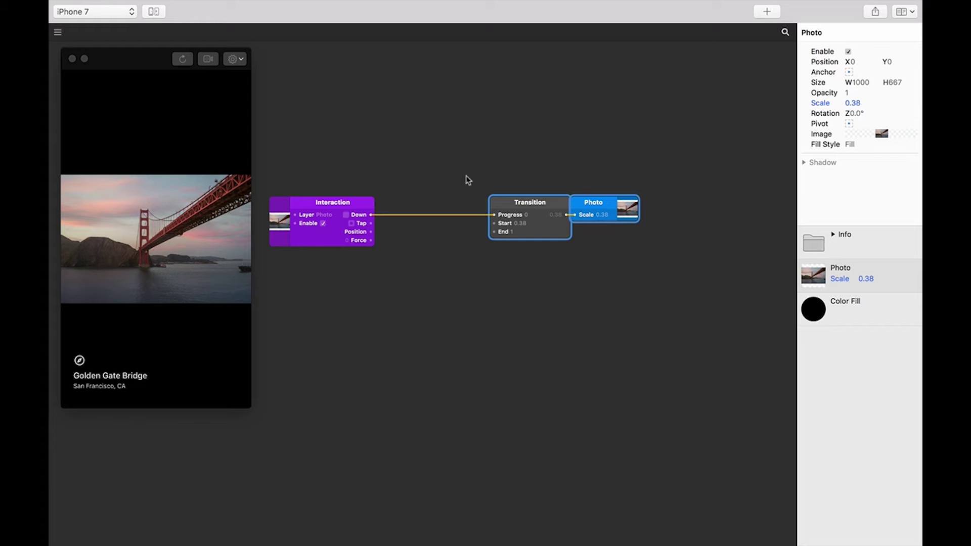
double_click(410, 176)
text(anim)
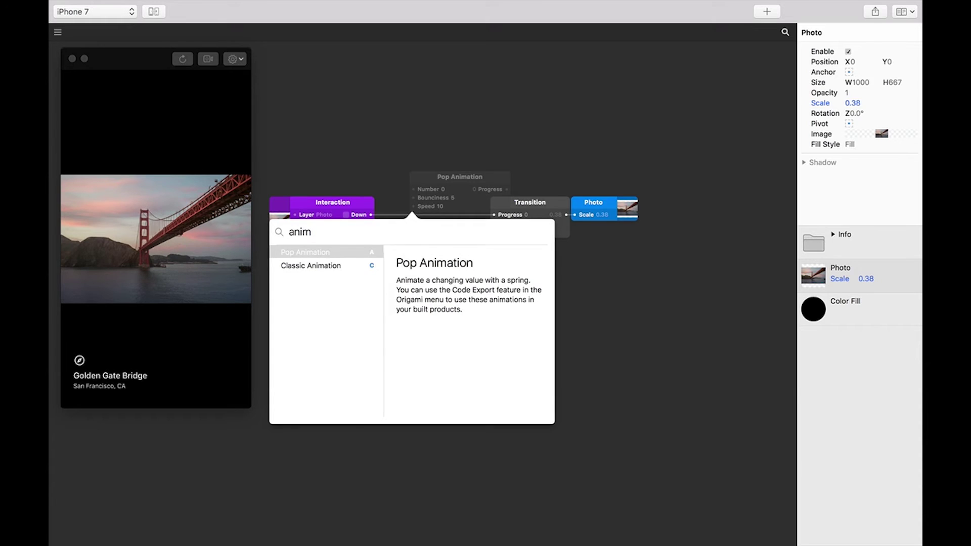
key(Return)
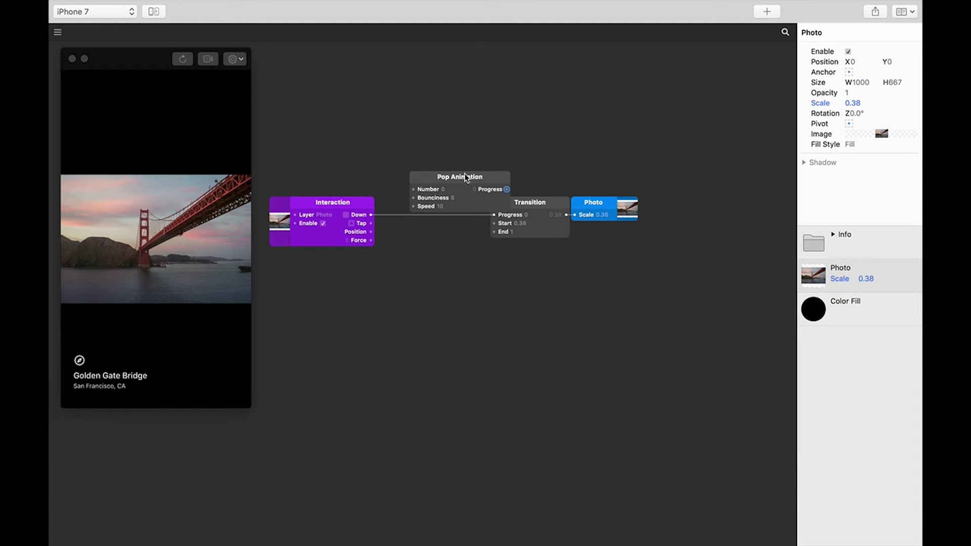
drag(465, 175, 438, 164)
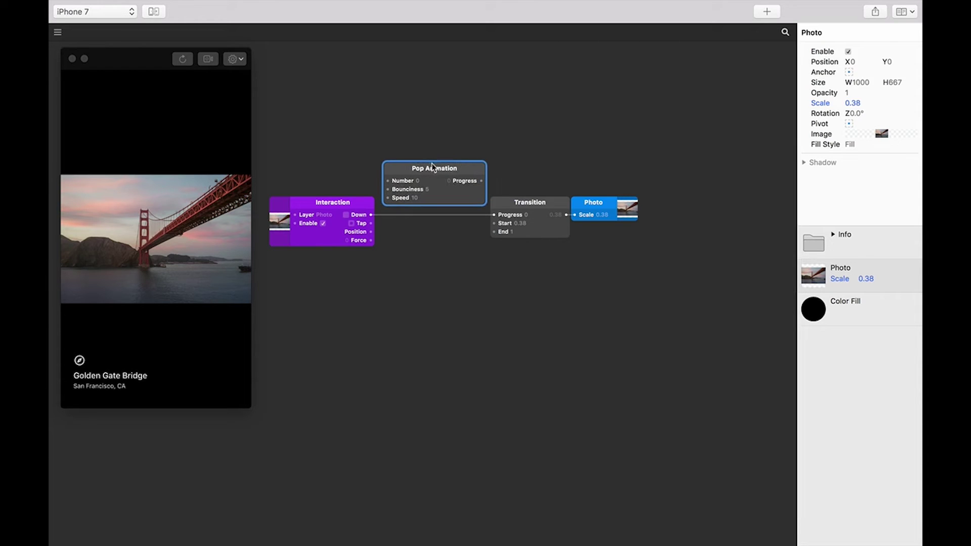
Wire Down to Pop Animation's Number and Progress to Transition's Progress, then align the patches
click(371, 215)
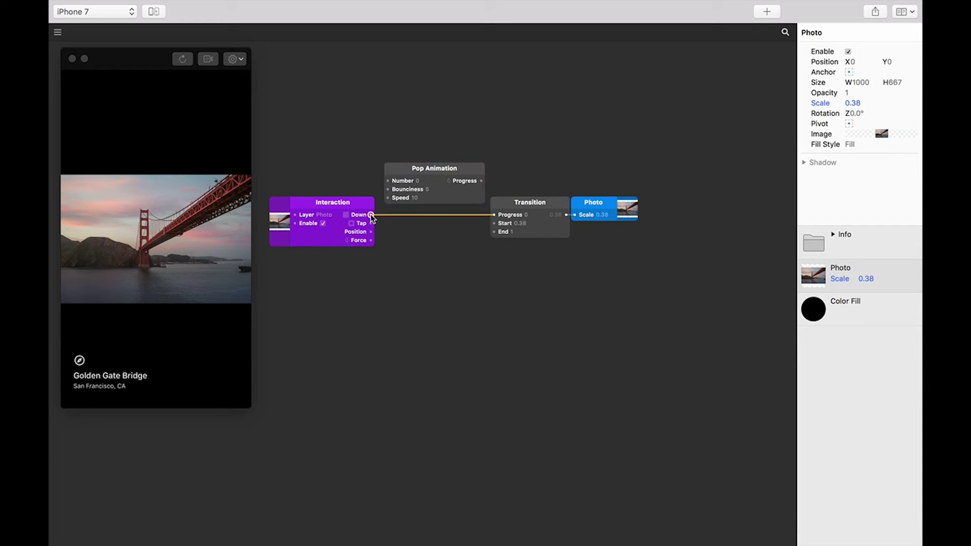
drag(371, 216, 388, 180)
click(481, 181)
drag(483, 183, 495, 216)
click(454, 169)
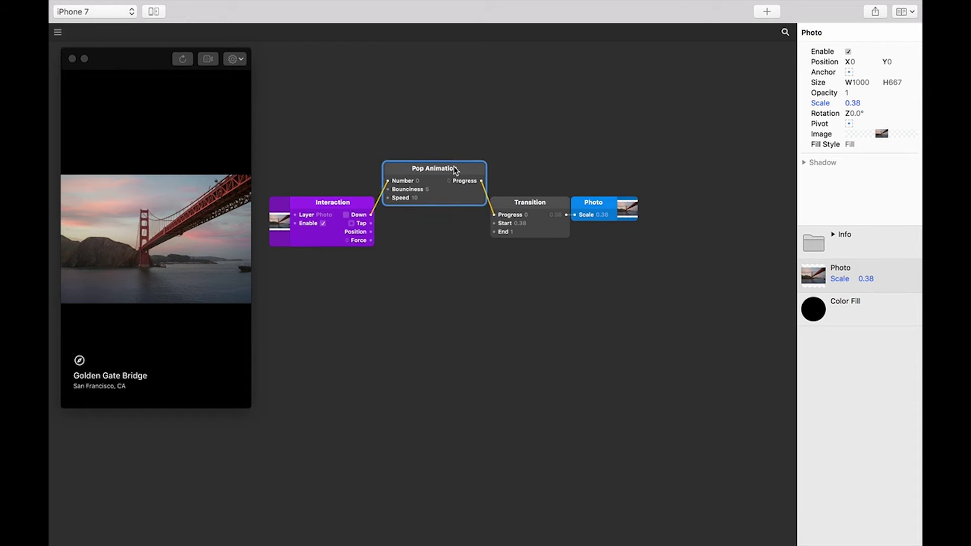
drag(455, 170, 455, 203)
drag(364, 202, 368, 203)
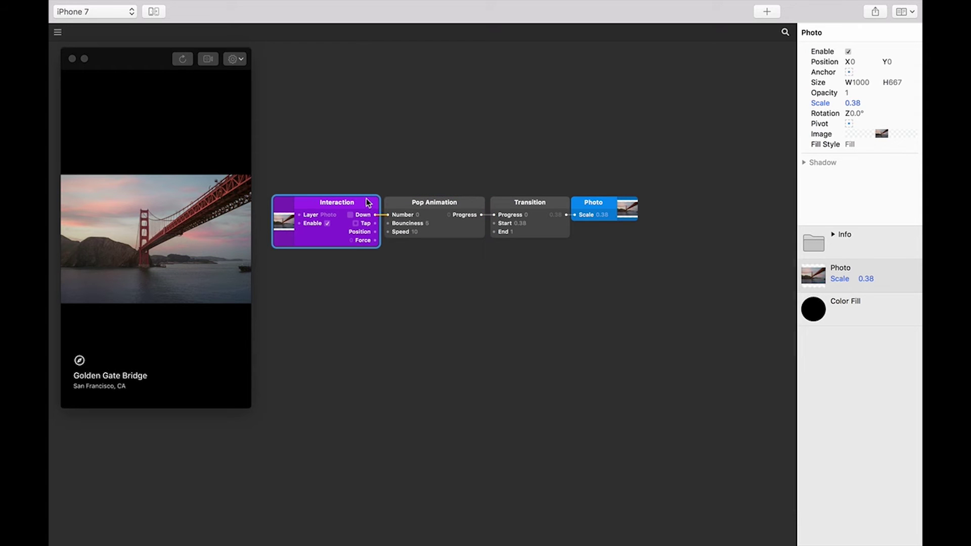
click(156, 238)
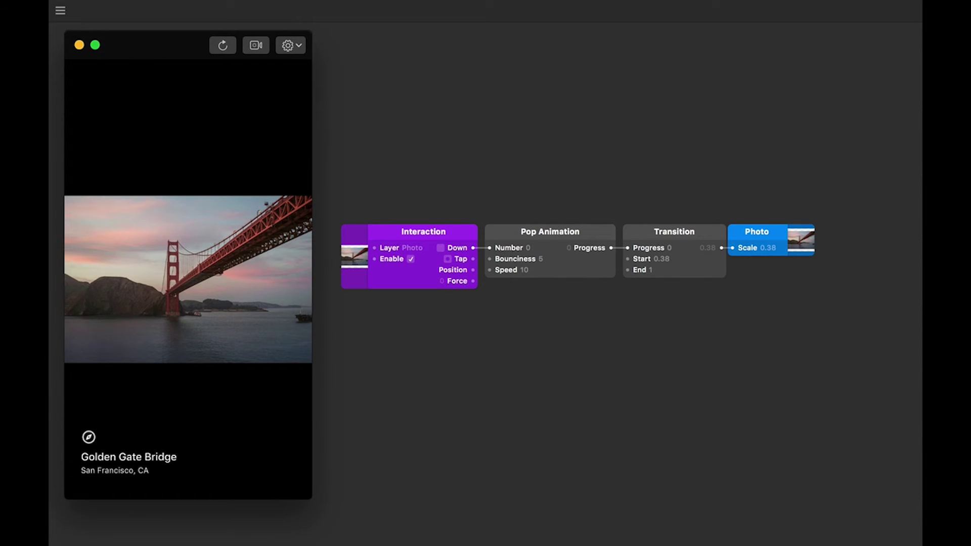
drag(234, 256, 234, 256)
click(540, 259)
click(540, 259)
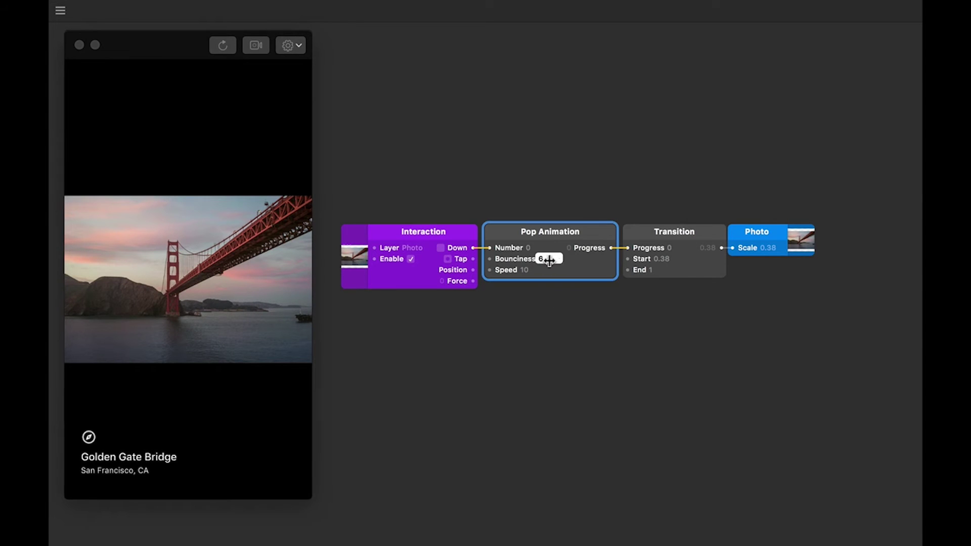
text(98)
key(Return)
drag(290, 277, 288, 276)
double_click(543, 259)
text(28)
key(Return)
drag(249, 245, 249, 245)
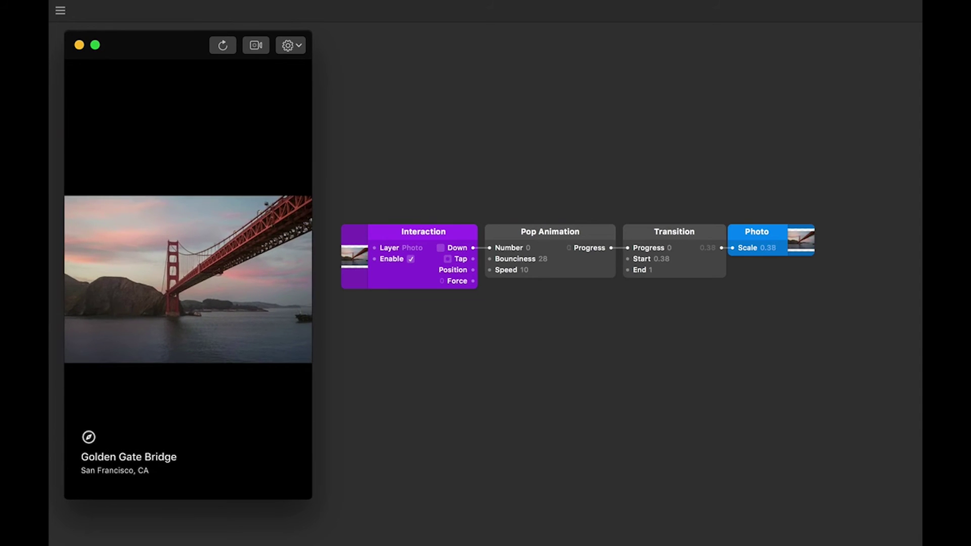
click(560, 368)
key(super+z)
click(267, 304)
click(267, 303)
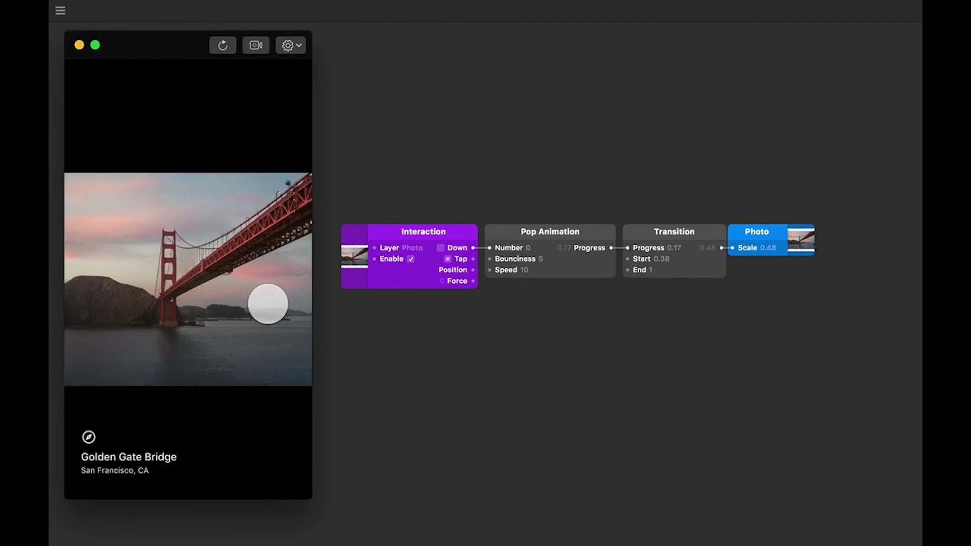
click(266, 304)
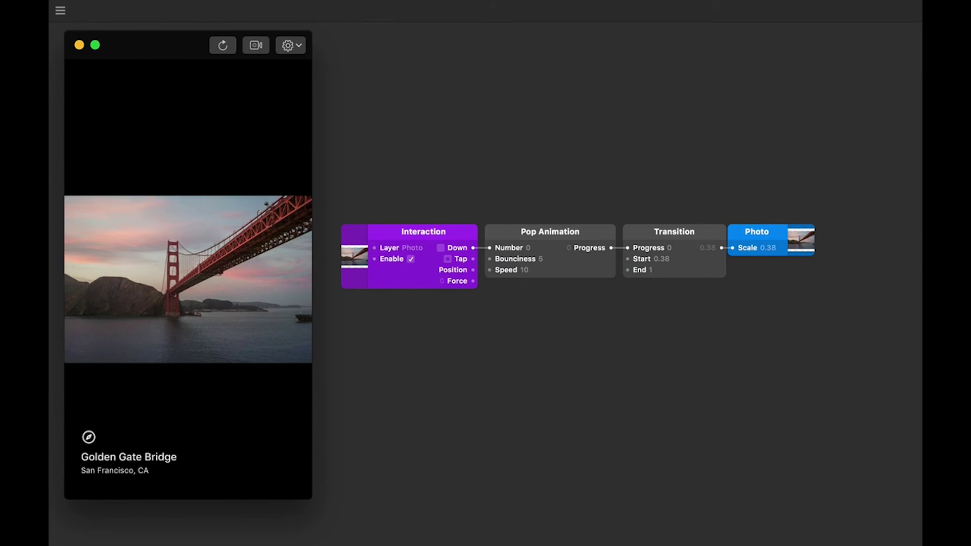
click(267, 304)
click(267, 304)
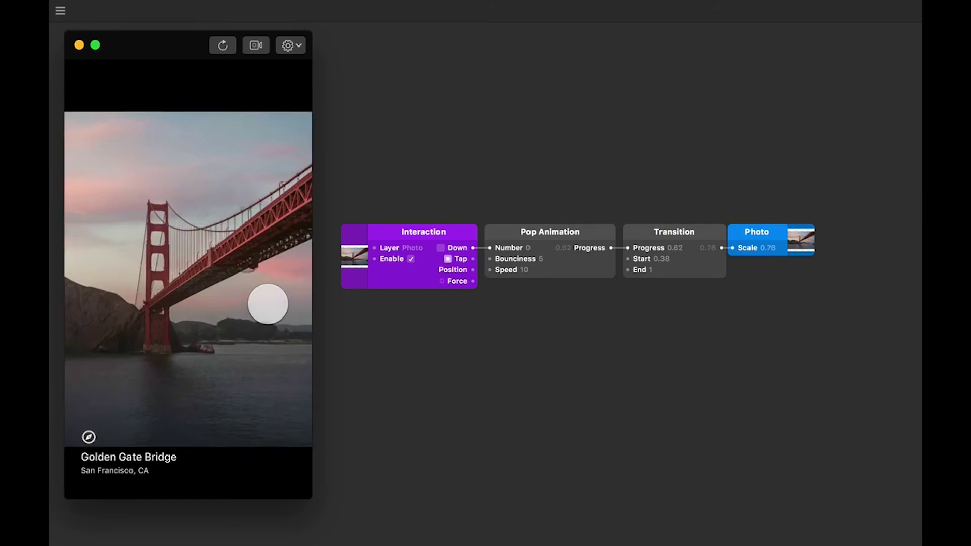
Wire the Interaction's Tap output into Pop Animation's Number input
drag(436, 231, 438, 219)
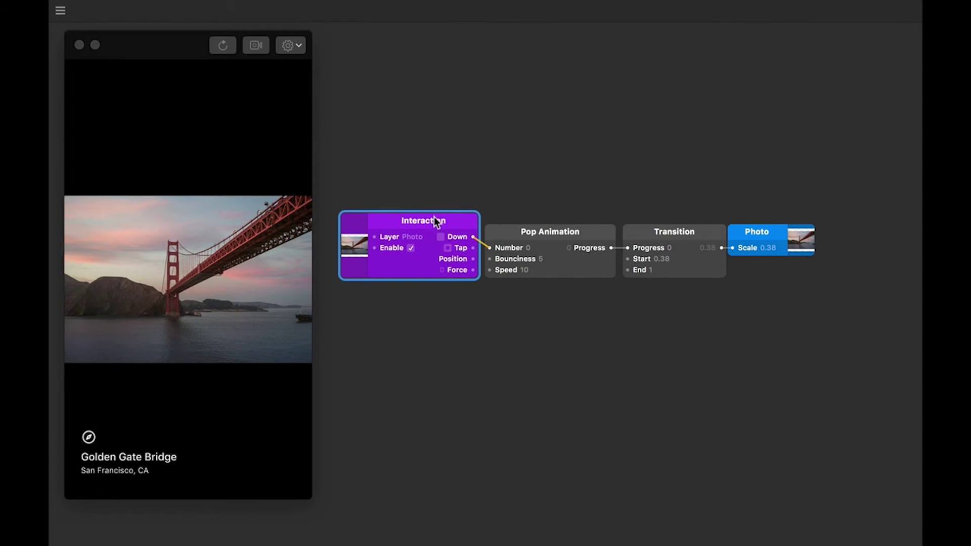
click(472, 248)
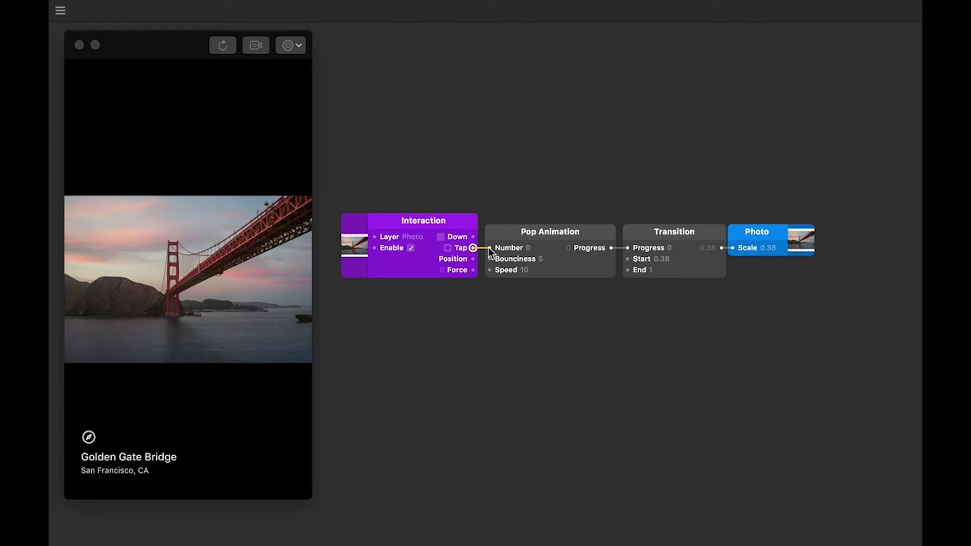
drag(489, 251, 489, 248)
Tap the photo repeatedly in the preview to watch it pop larger
click(138, 273)
click(150, 274)
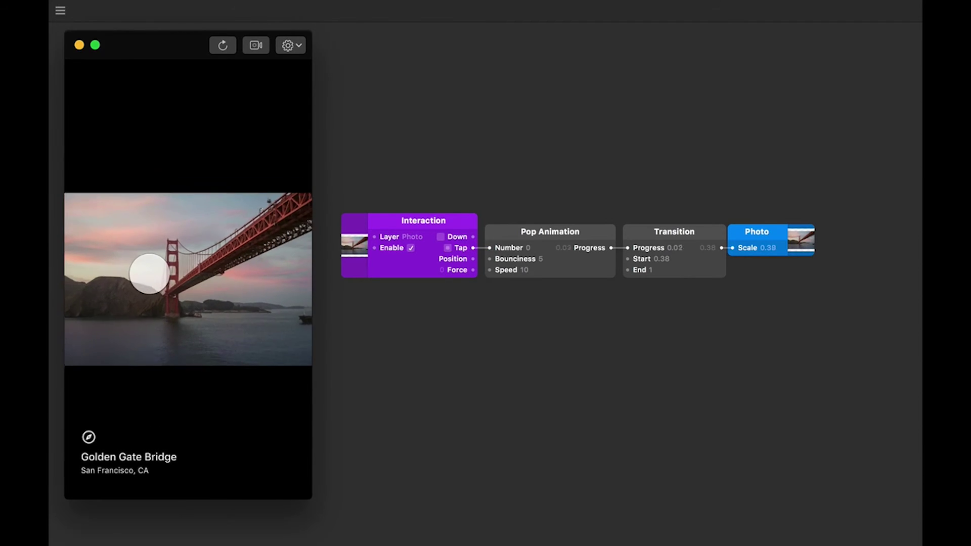
click(143, 272)
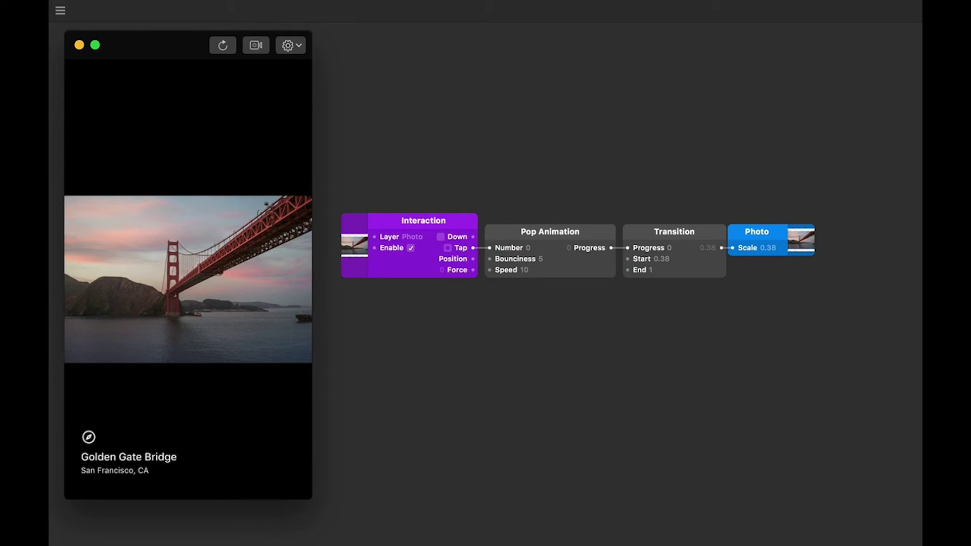
click(149, 274)
click(150, 274)
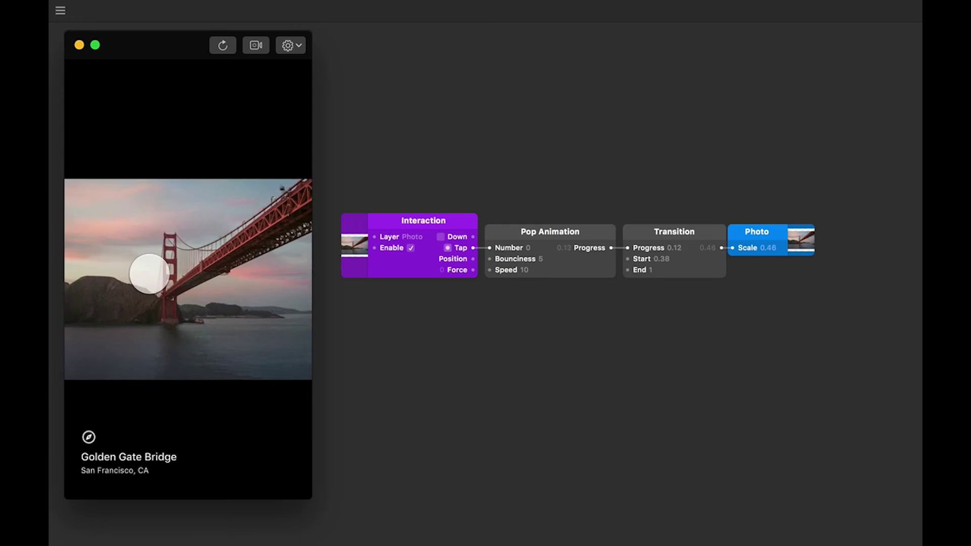
click(147, 275)
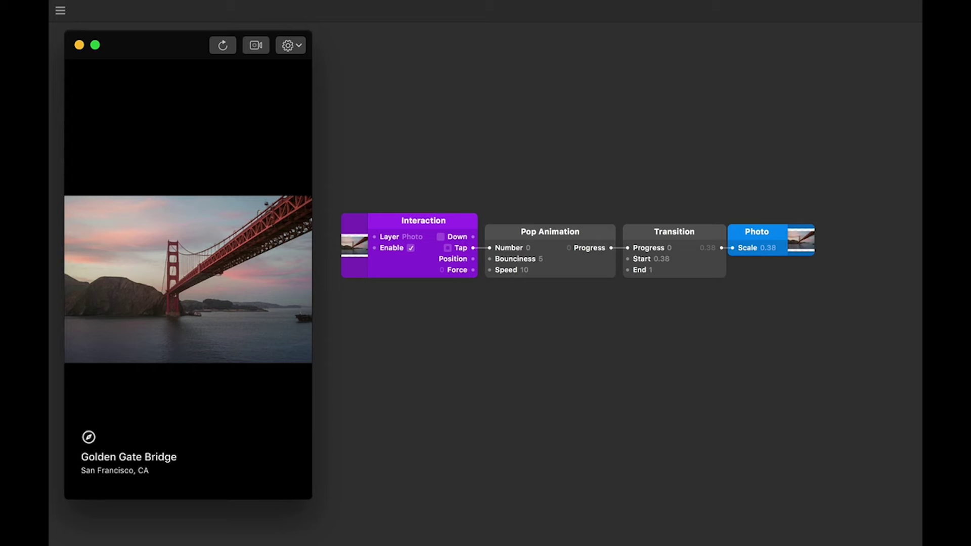
Insert a Switch patch and shift the animation chain right to make room for it
double_click(453, 187)
text(switch)
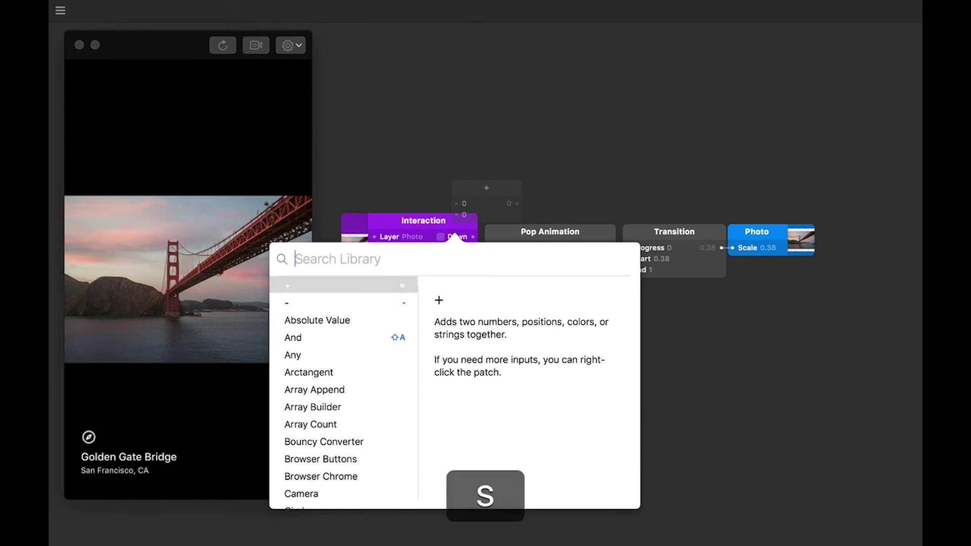
key(Return)
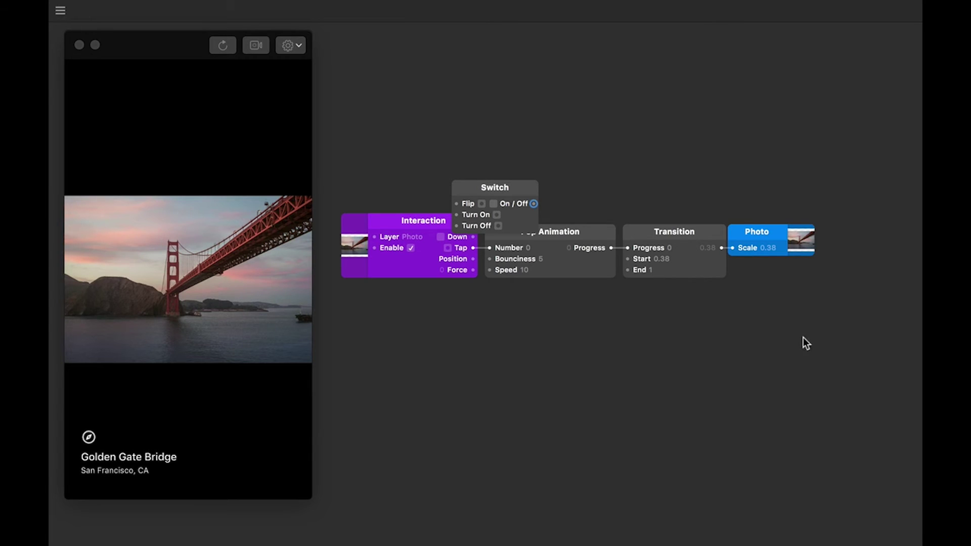
drag(807, 343, 710, 224)
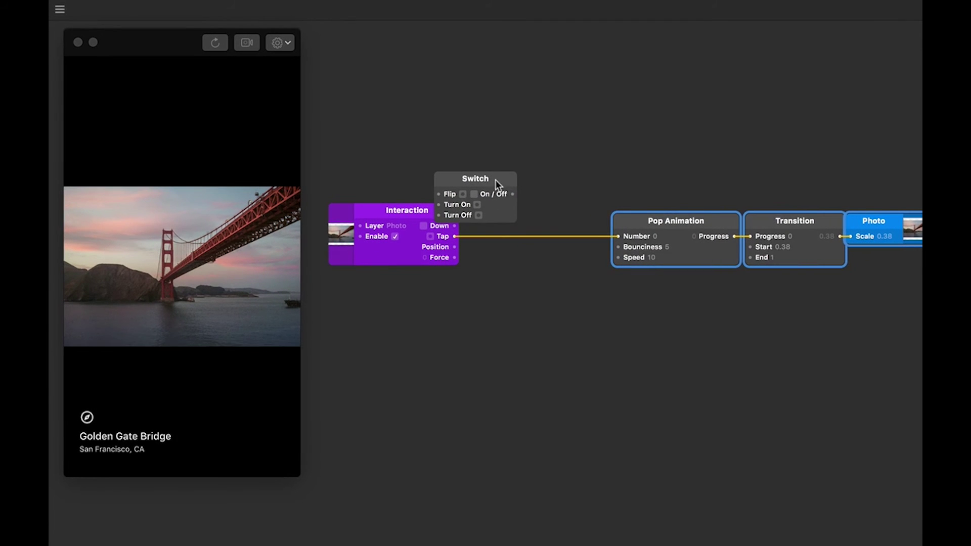
drag(495, 180, 551, 179)
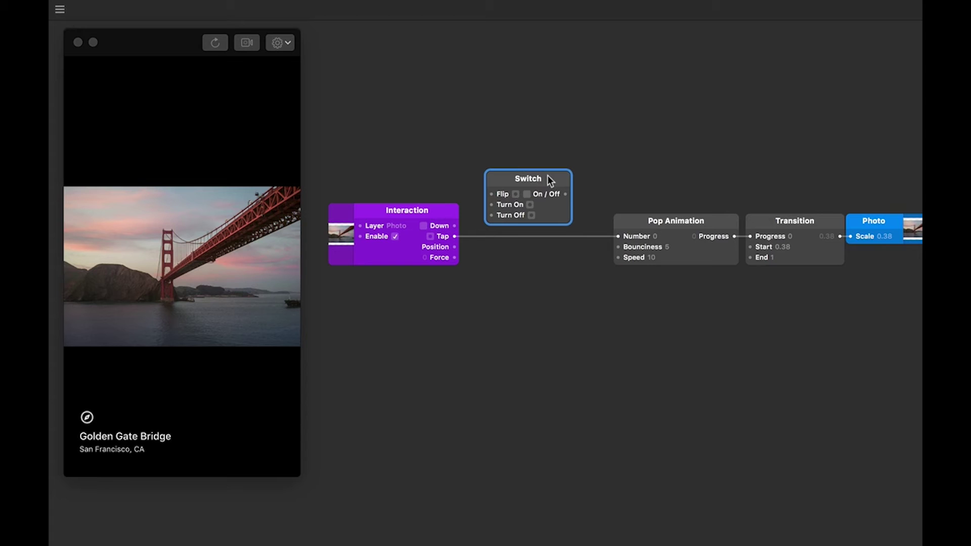
Wire Tap to the Switch's Flip and On/Off to Pop Animation's Number, then close the gaps
click(456, 236)
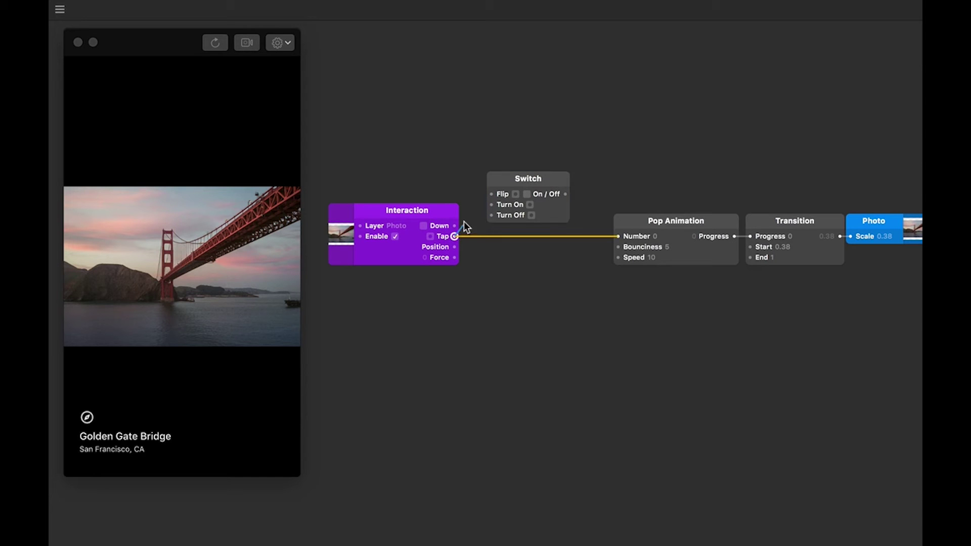
drag(486, 197, 488, 195)
drag(566, 192, 619, 237)
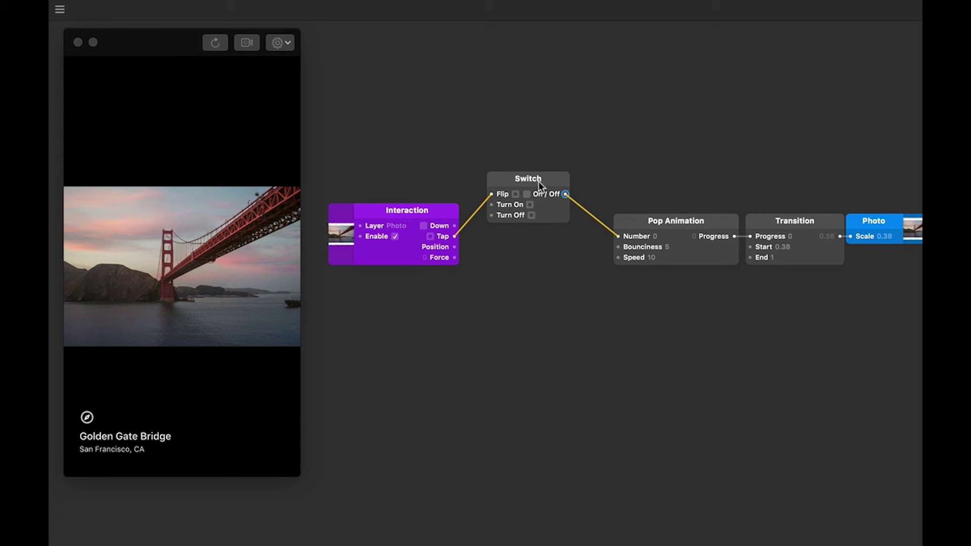
drag(538, 181, 513, 230)
drag(892, 279, 638, 219)
click(461, 169)
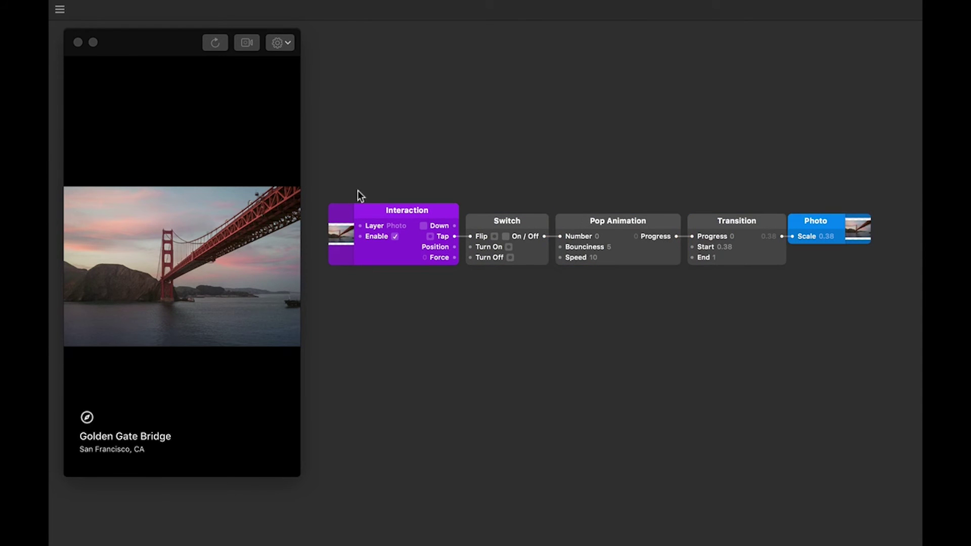
click(195, 278)
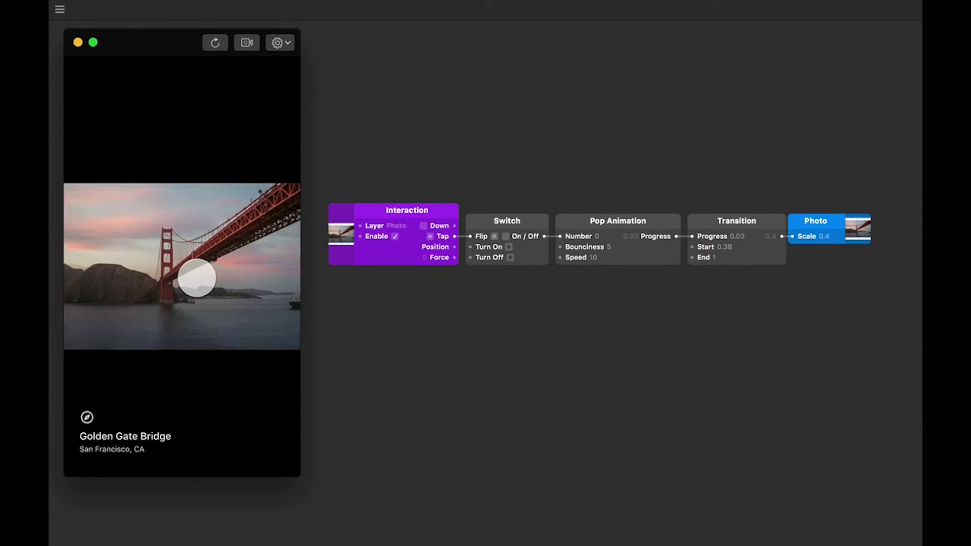
click(197, 277)
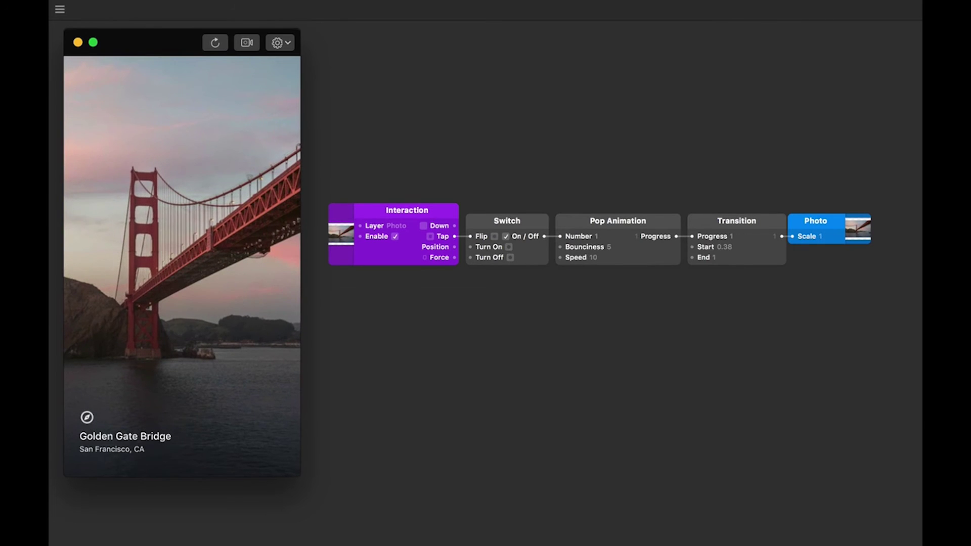
click(196, 276)
click(197, 278)
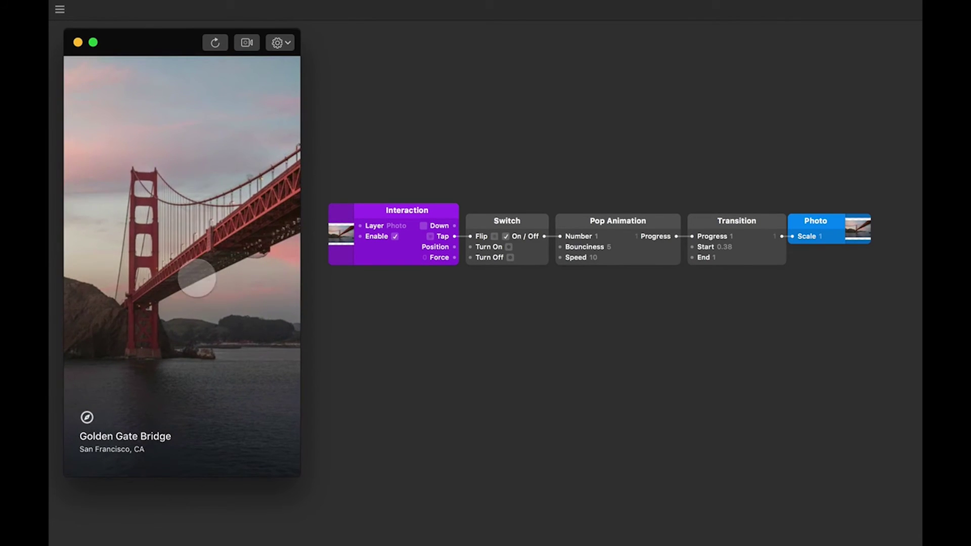
click(196, 278)
click(196, 277)
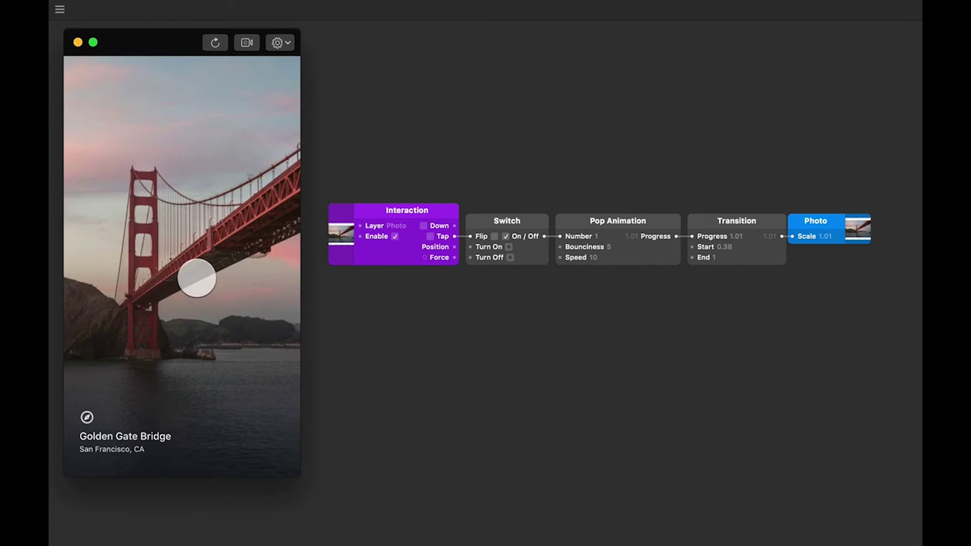
click(196, 278)
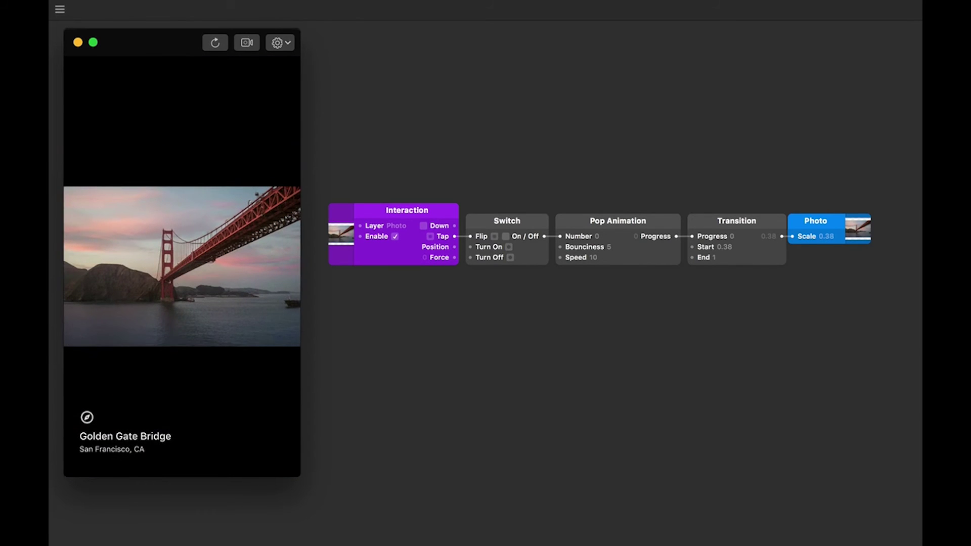
click(196, 278)
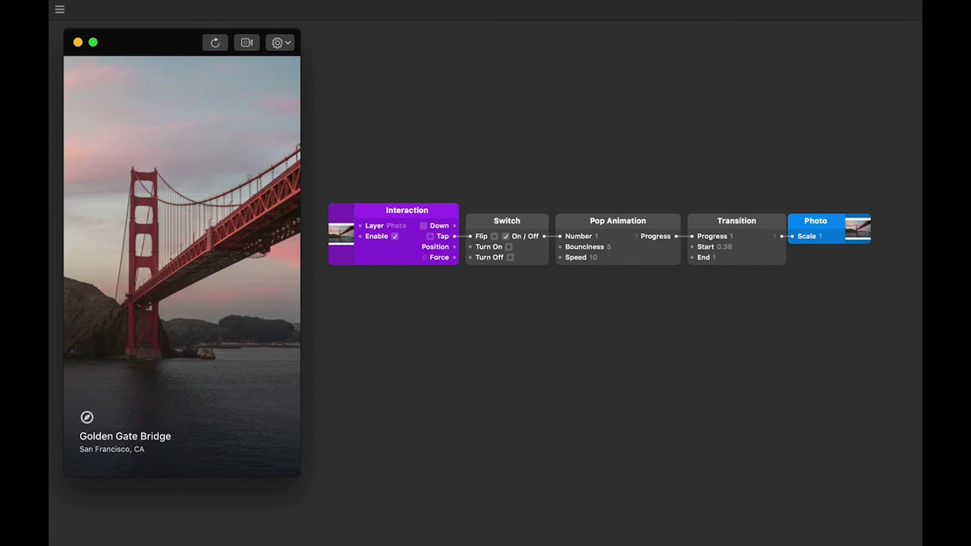
click(196, 277)
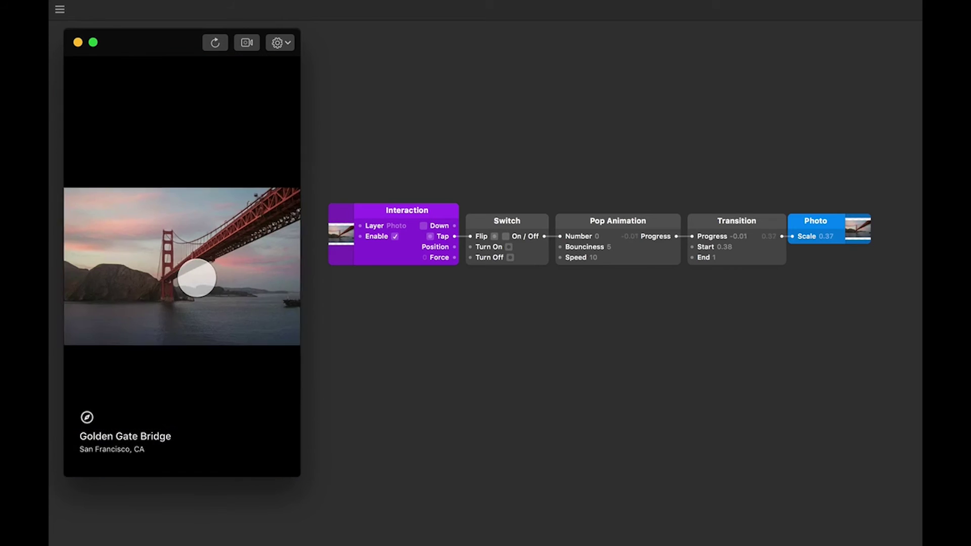
click(196, 277)
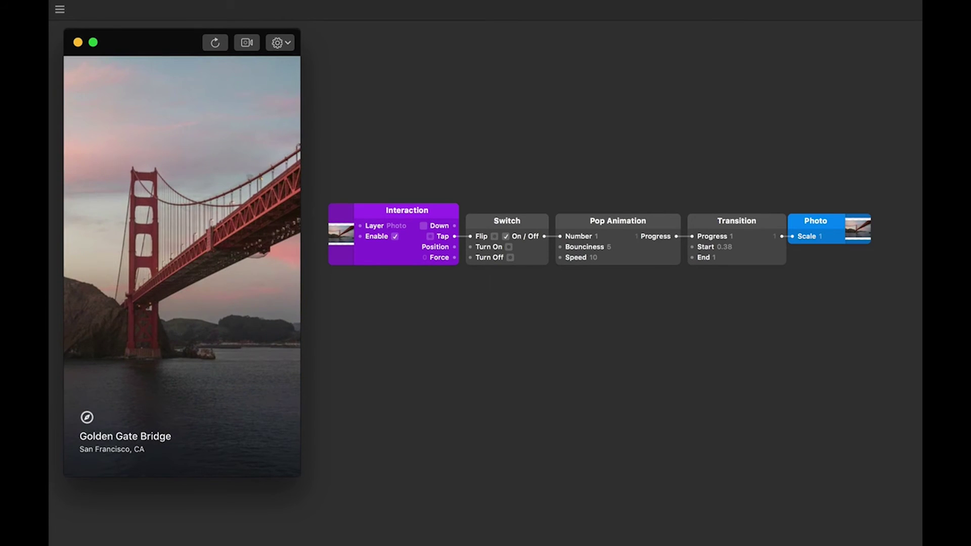
click(196, 278)
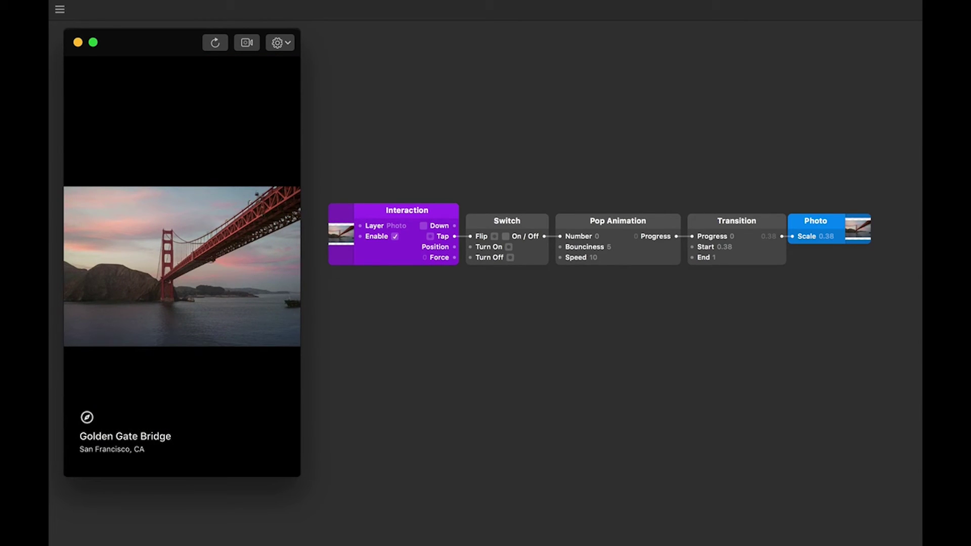
click(196, 278)
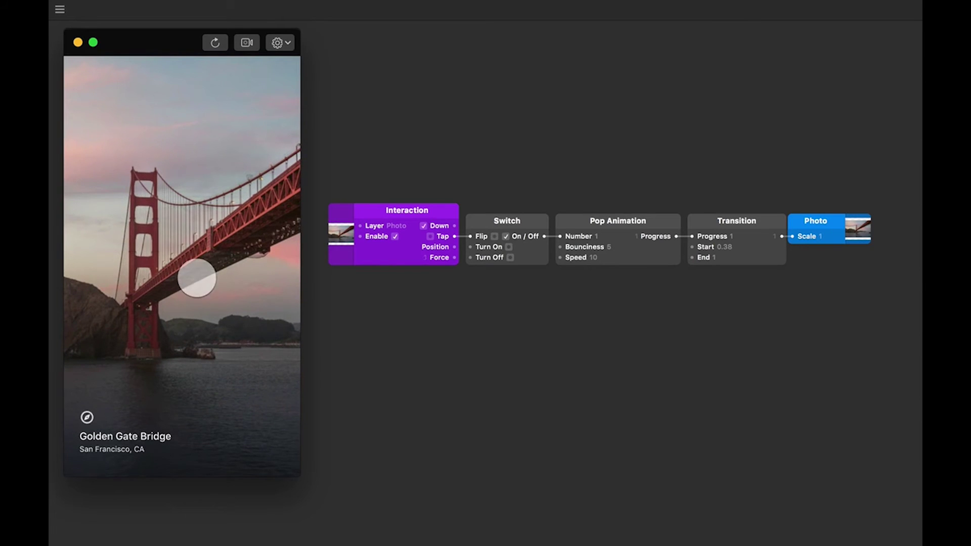
click(196, 278)
click(196, 278)
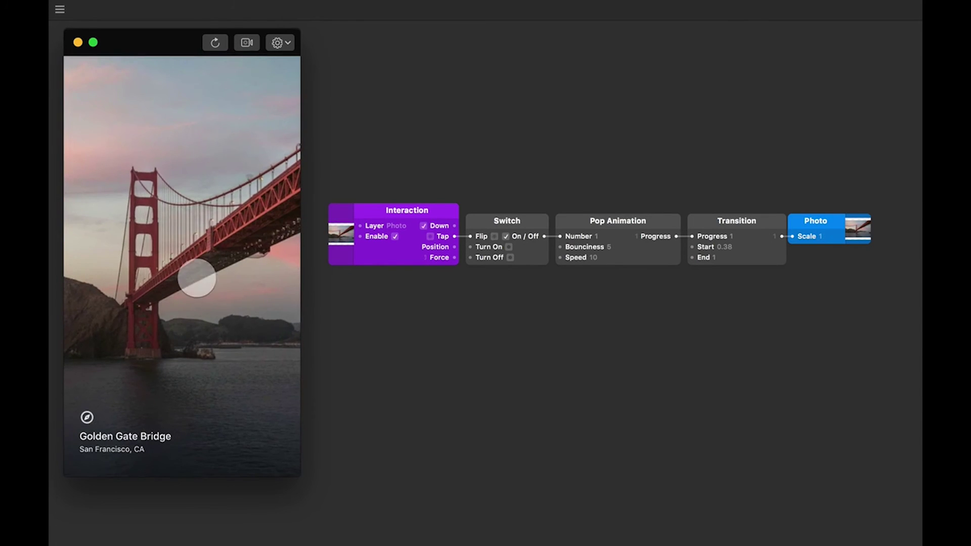
click(197, 278)
click(196, 278)
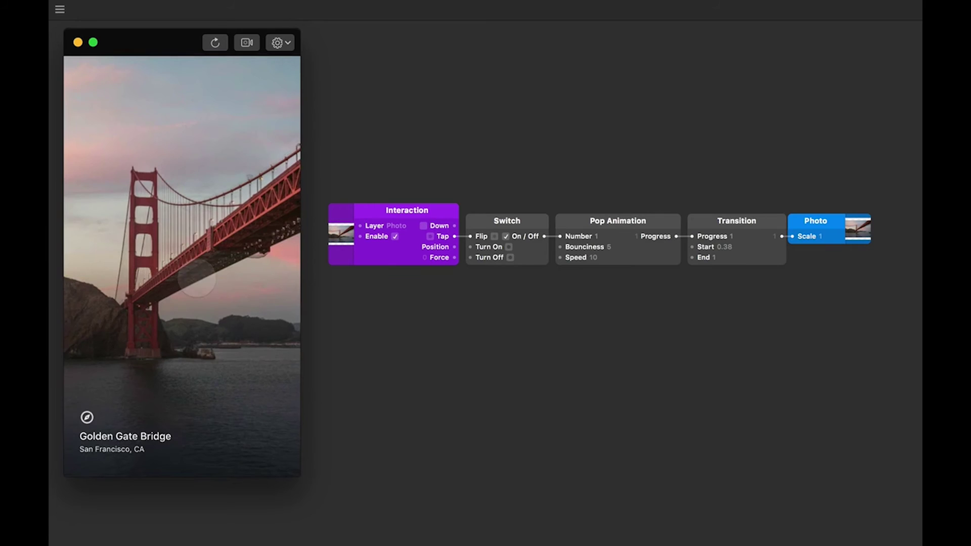
click(196, 278)
click(197, 277)
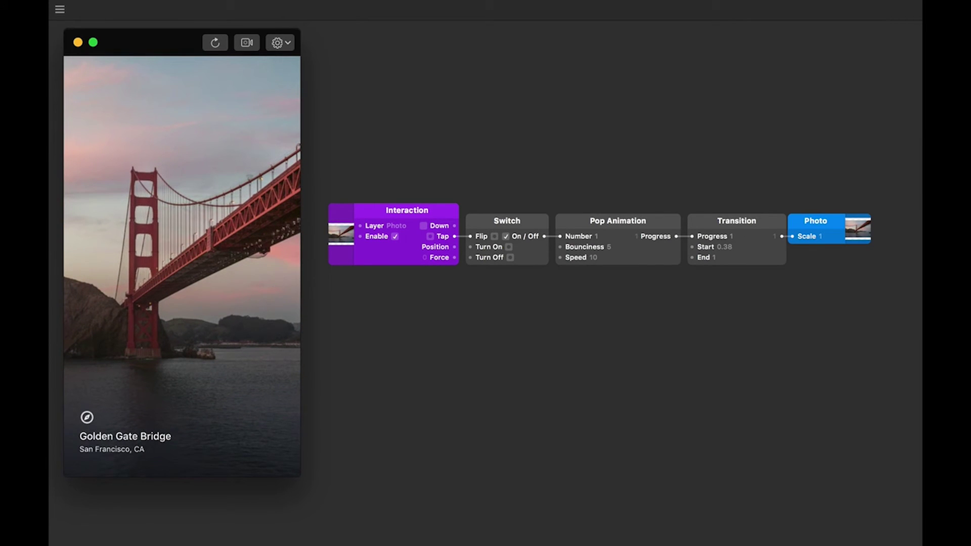
click(196, 278)
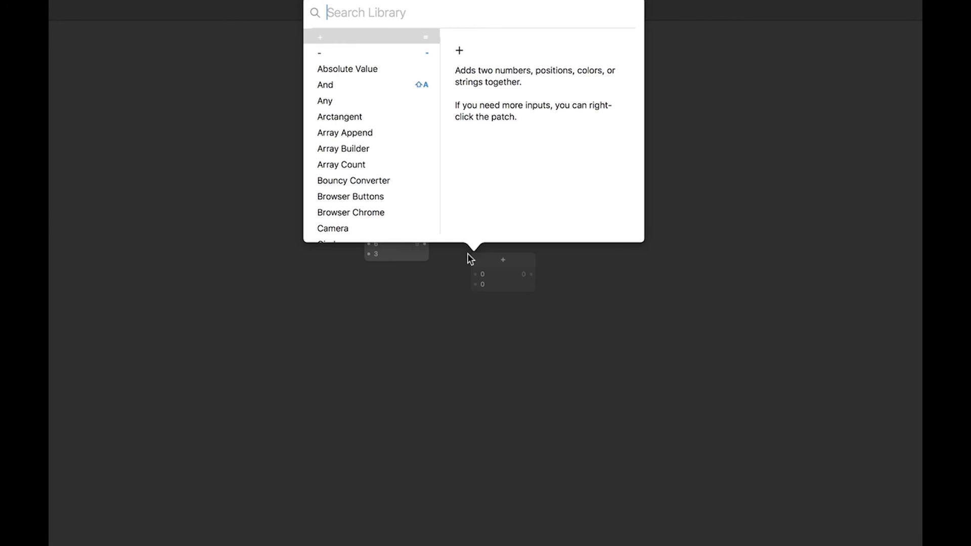
Add a '-' subtract patch and step the Plus patch's first input back to 6
text(-)
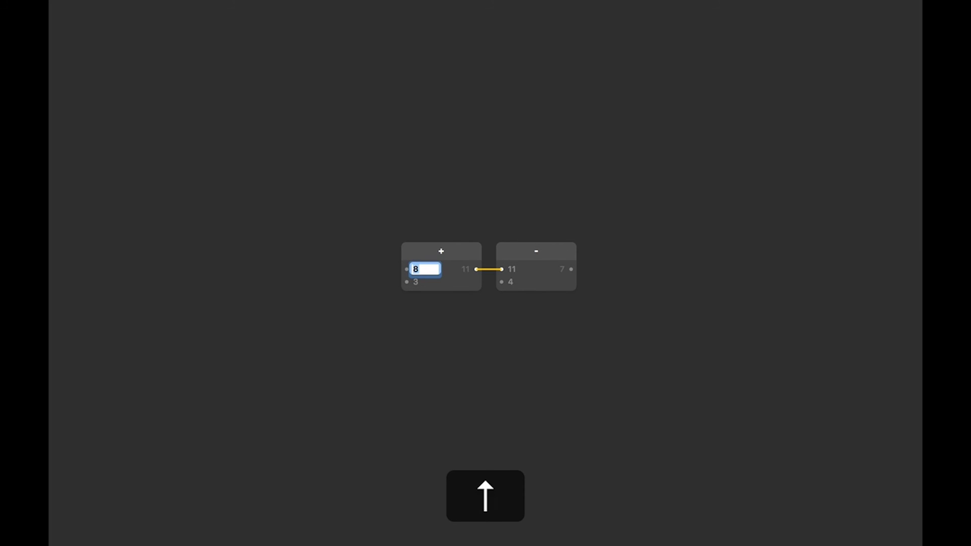
key(Down)
key(Up)
key(Down)
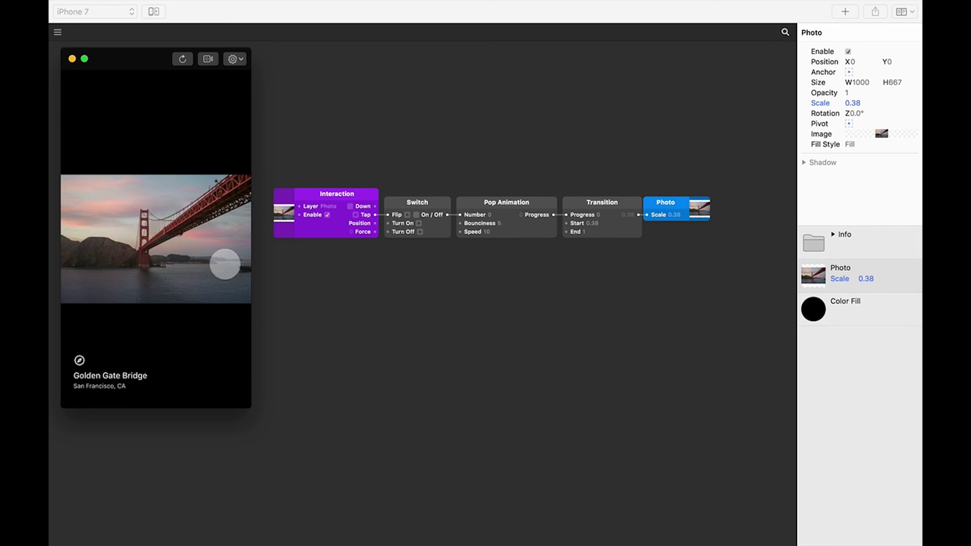
drag(301, 146, 614, 267)
click(612, 267)
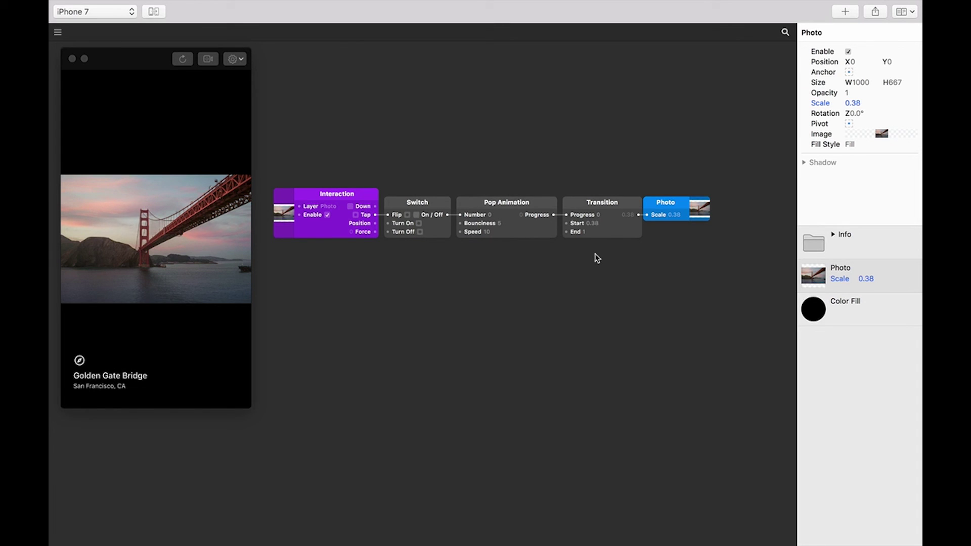
click(833, 235)
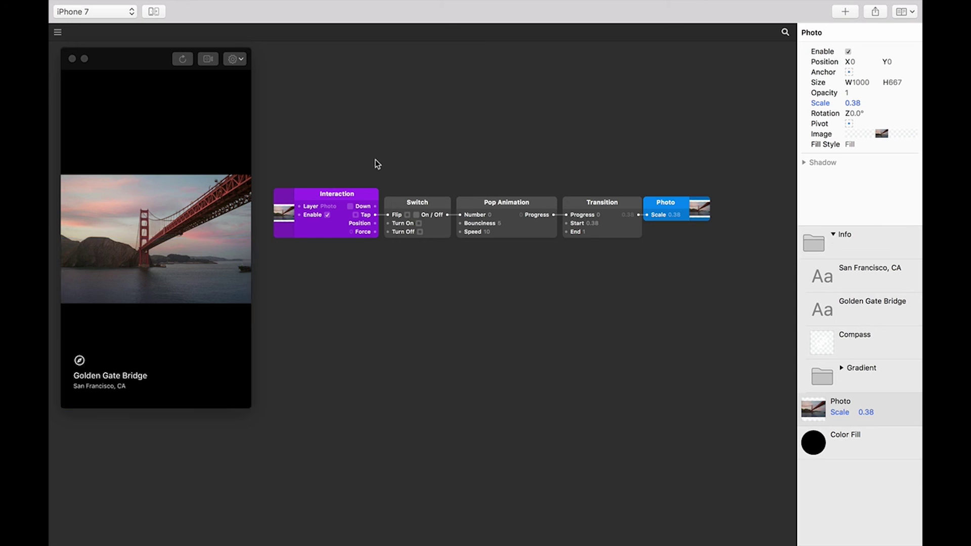
drag(376, 160, 515, 250)
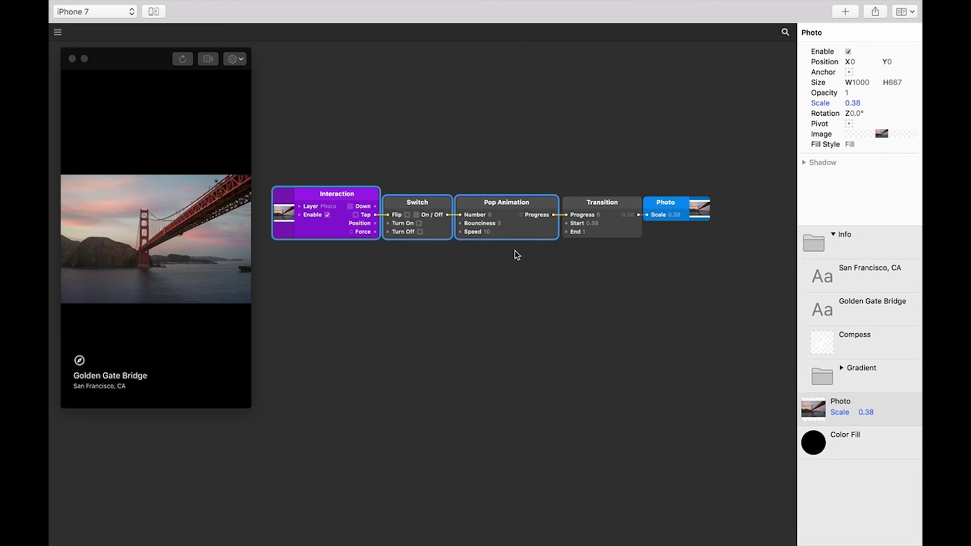
Add a second Transition below the chain, fed by Pop Animation's Progress
double_click(556, 310)
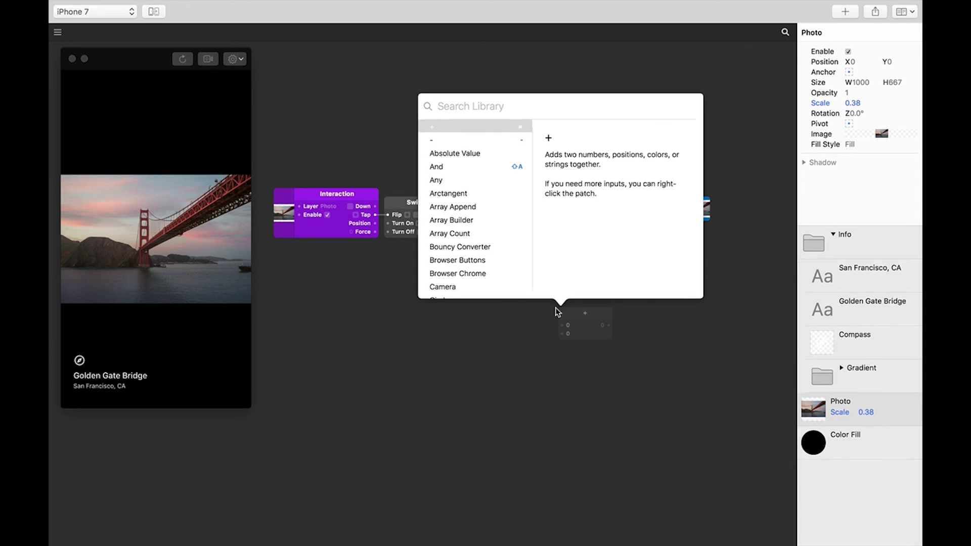
text(transi)
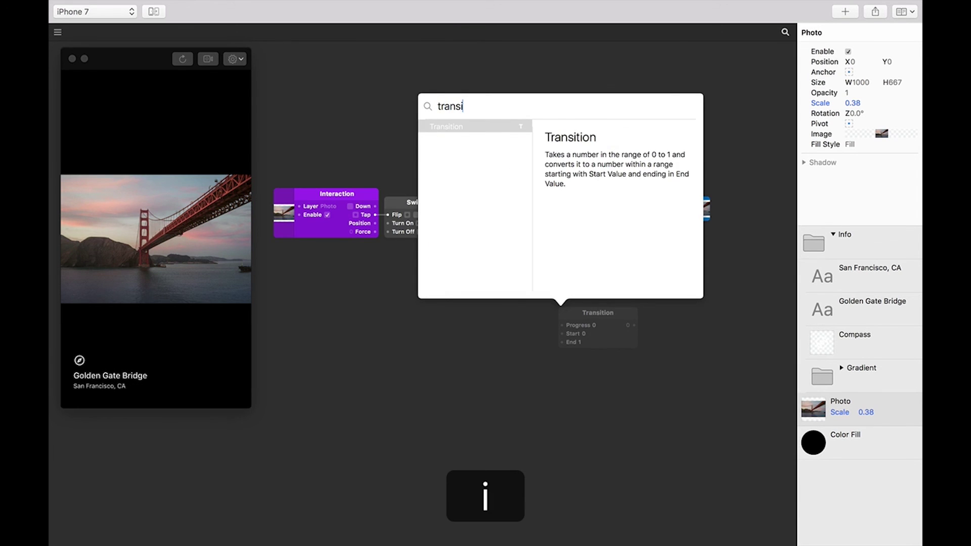
key(Return)
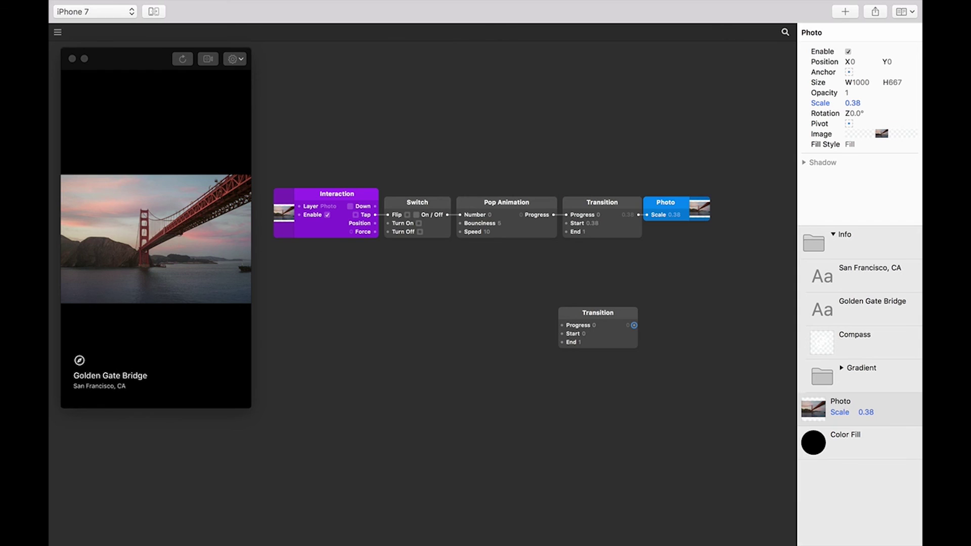
drag(582, 306, 582, 262)
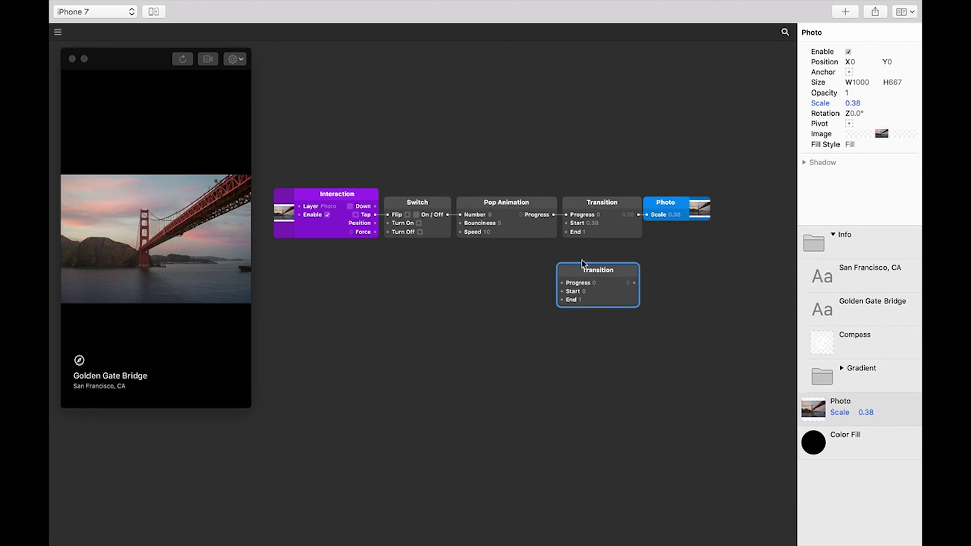
click(554, 215)
drag(553, 216, 567, 266)
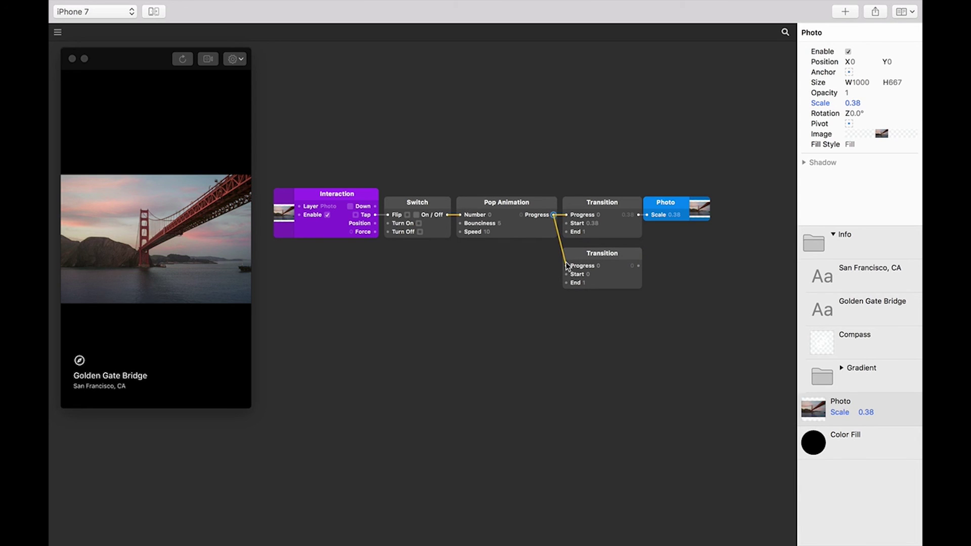
Connect the new Transition's output to the Info group's Opacity in the Layers panel
click(833, 235)
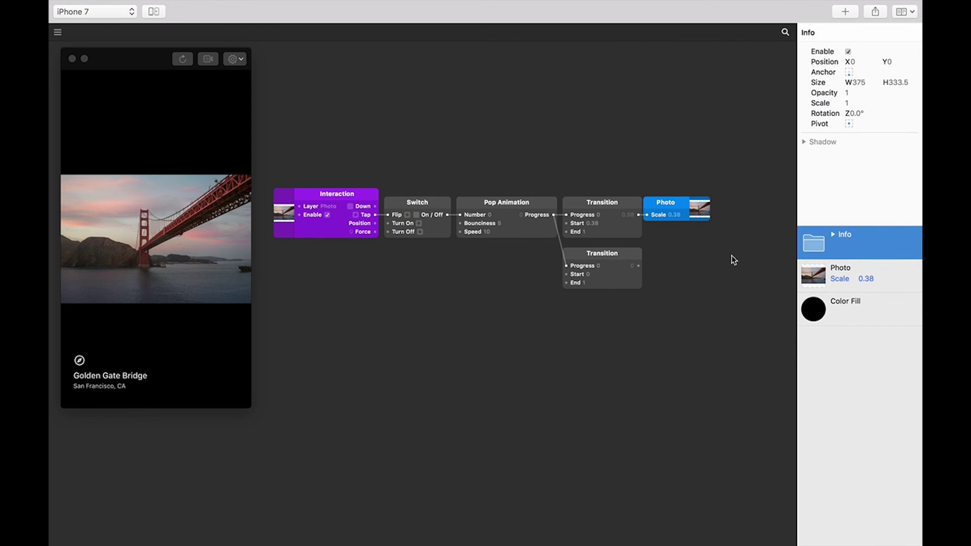
drag(638, 266, 824, 98)
click(156, 238)
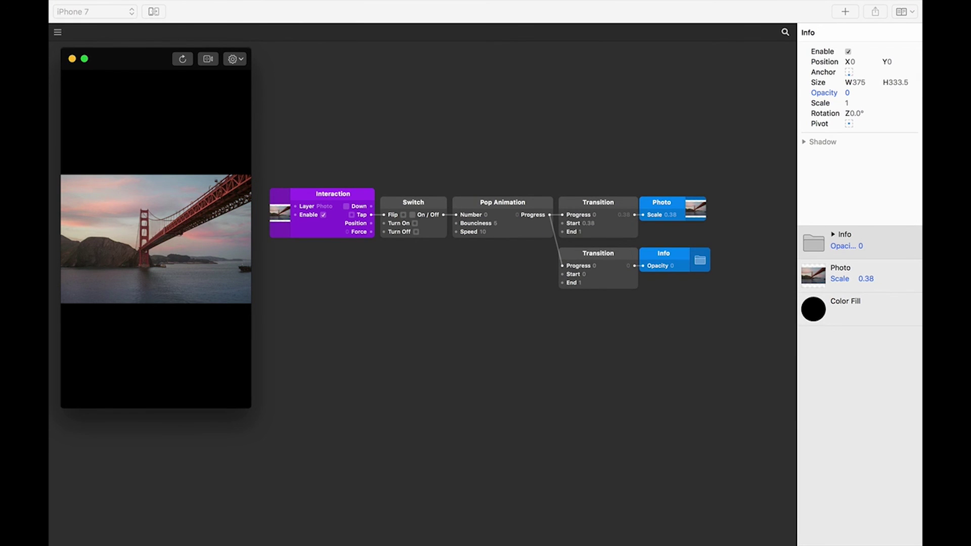
Add a third Transition patch and place it below the middle one
double_click(483, 365)
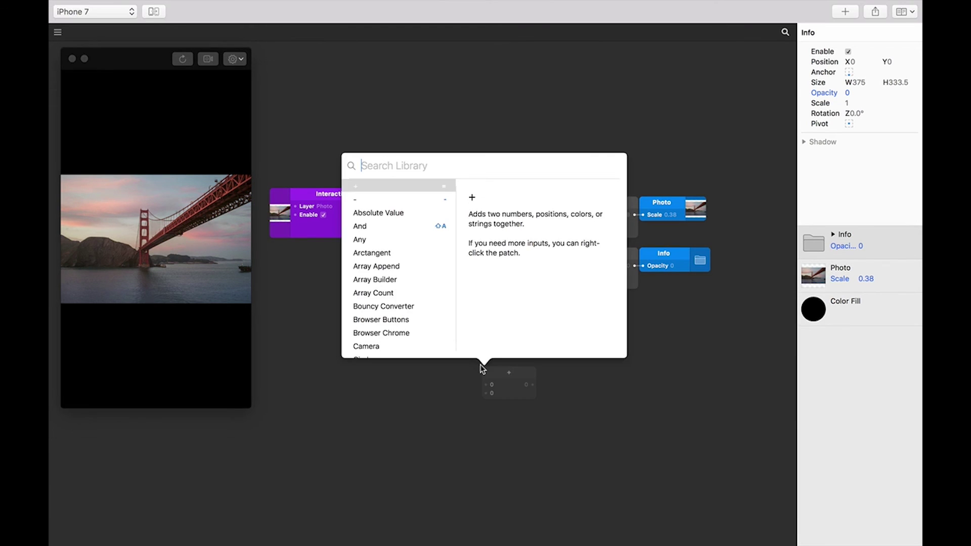
text(trans)
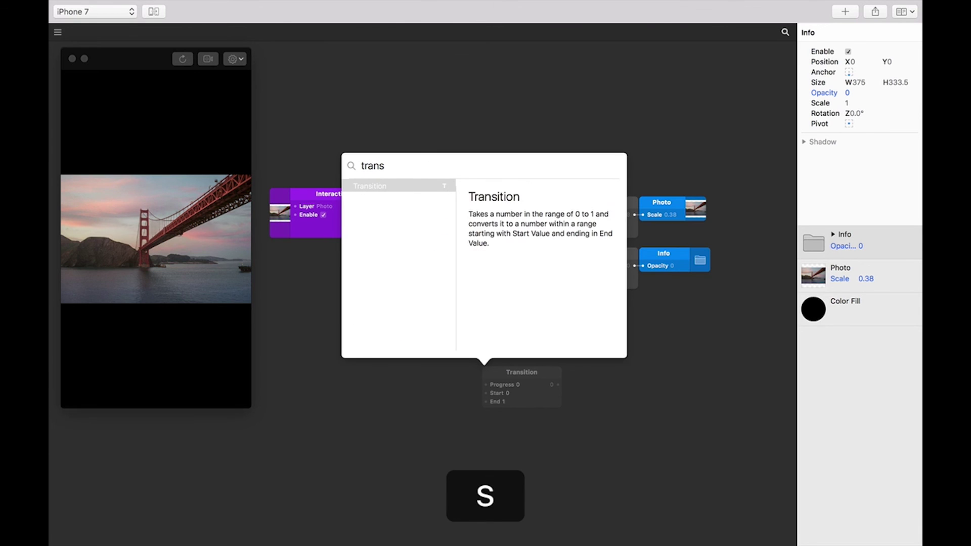
key(Return)
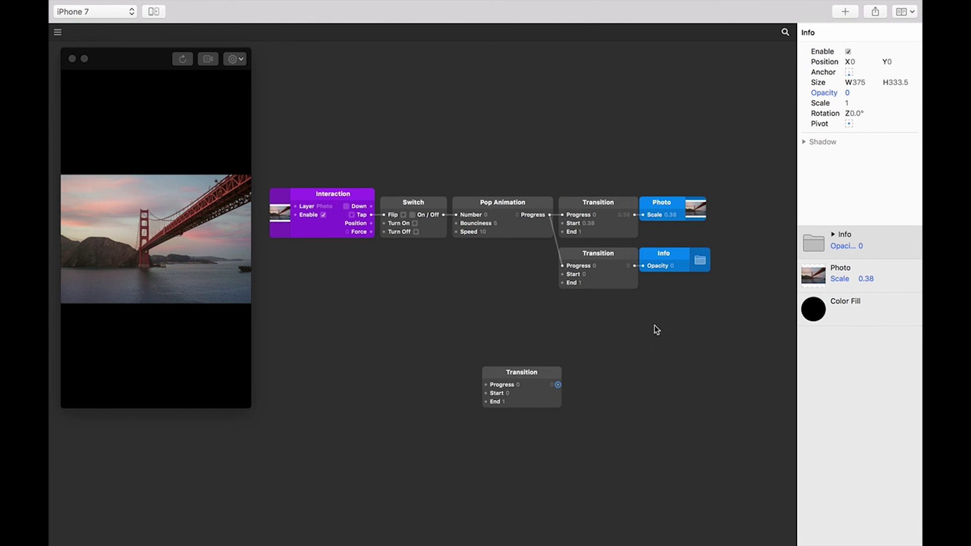
click(823, 321)
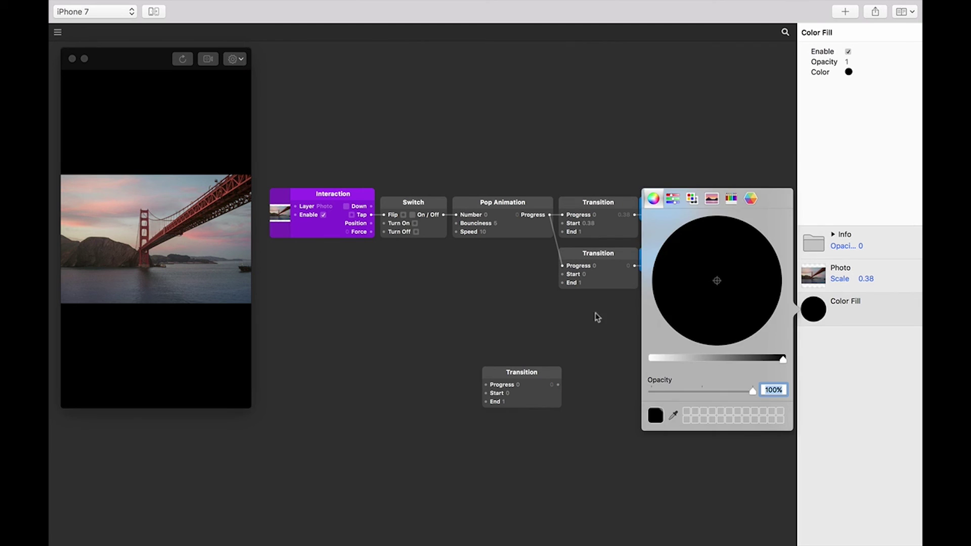
click(590, 323)
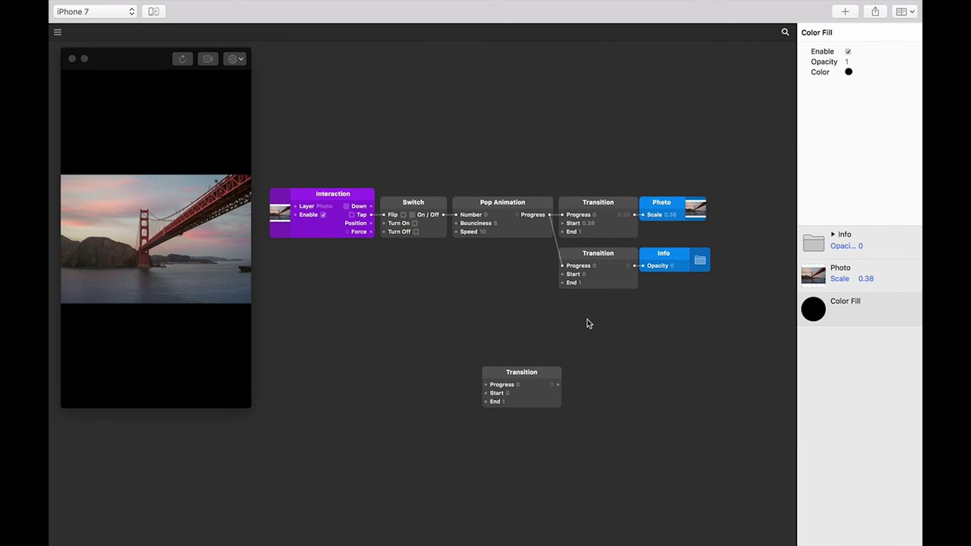
drag(525, 373, 602, 305)
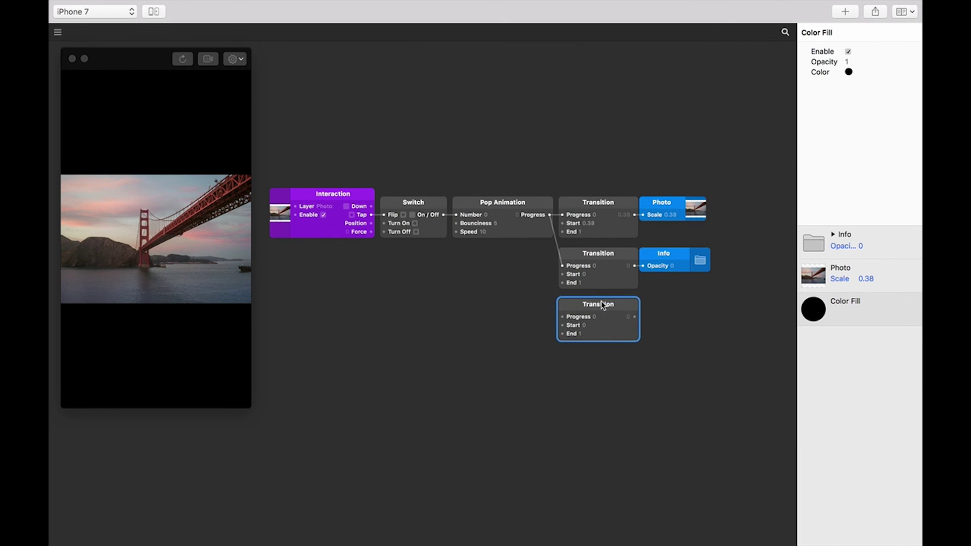
Set the third Transition to Color type, with a white Start and black End
ctrl+click(608, 334)
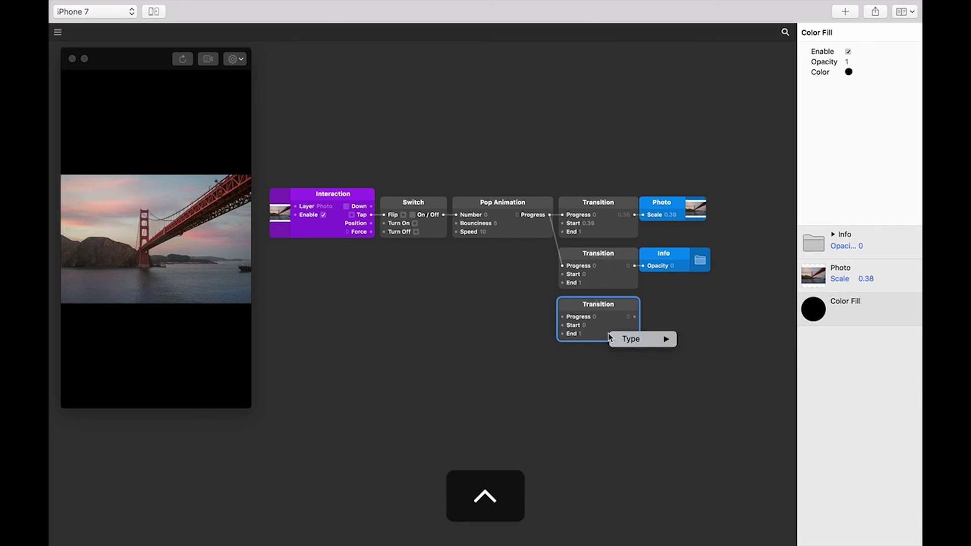
mouse_move(630, 339)
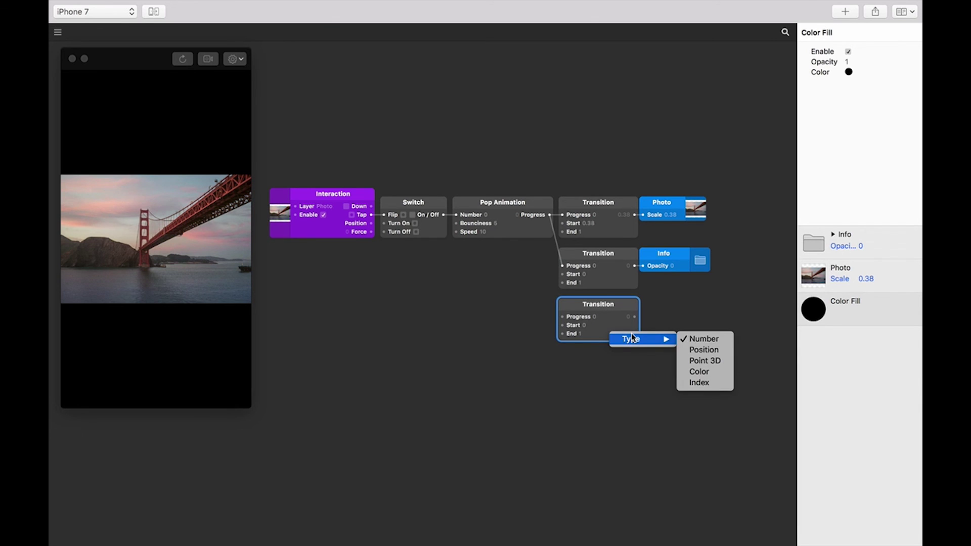
click(701, 372)
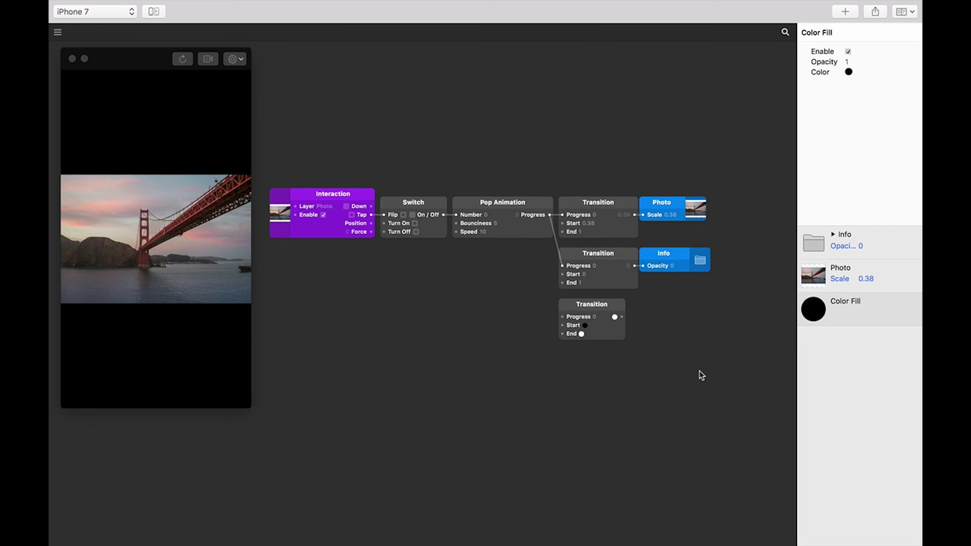
click(584, 327)
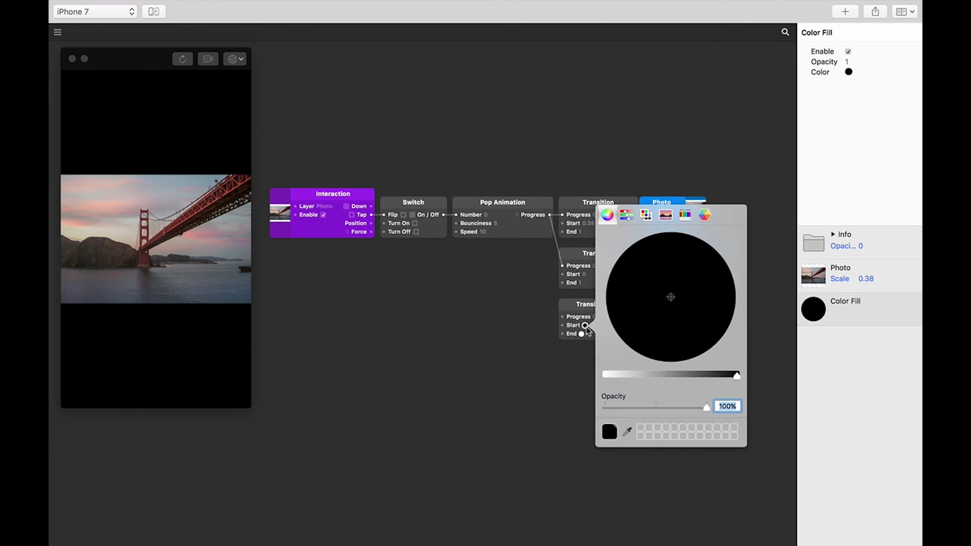
drag(615, 371, 582, 375)
click(573, 369)
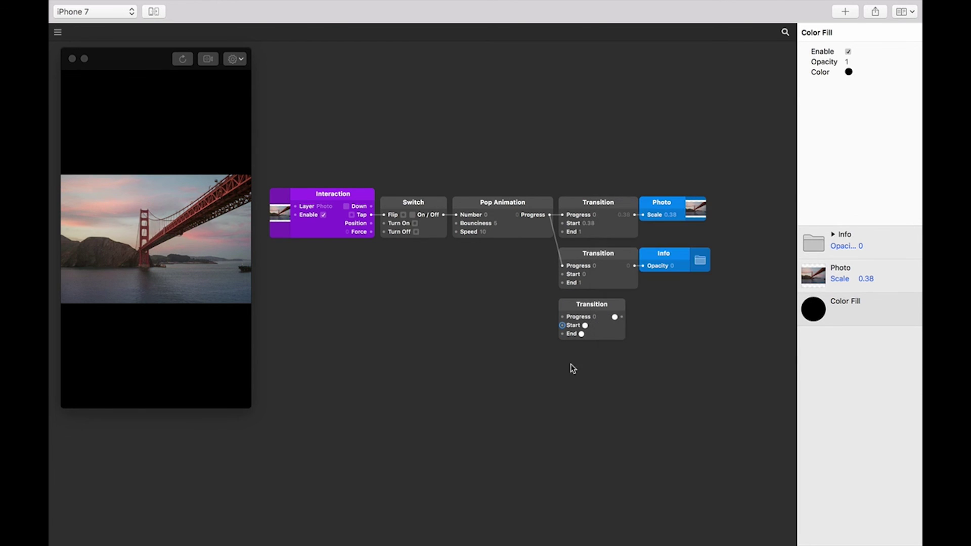
click(581, 334)
drag(600, 383, 754, 388)
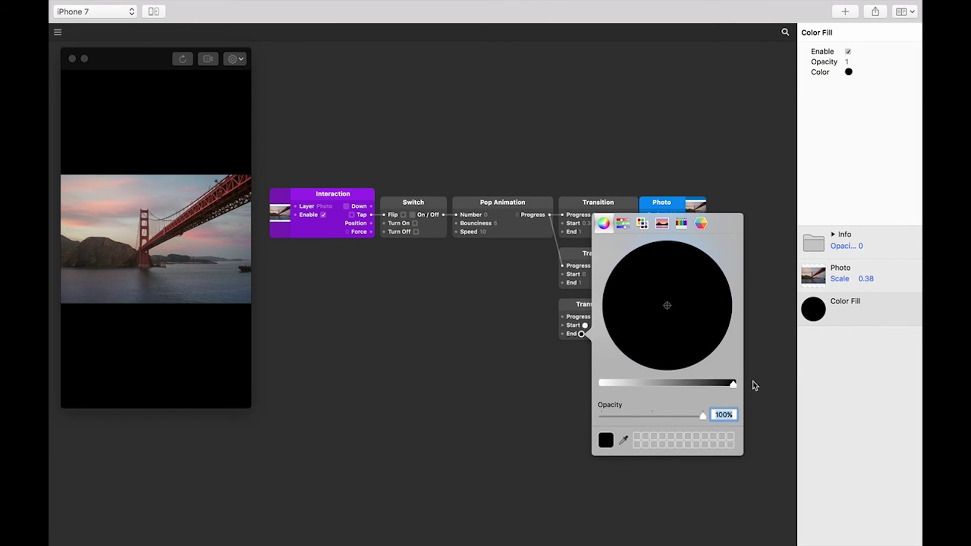
click(755, 386)
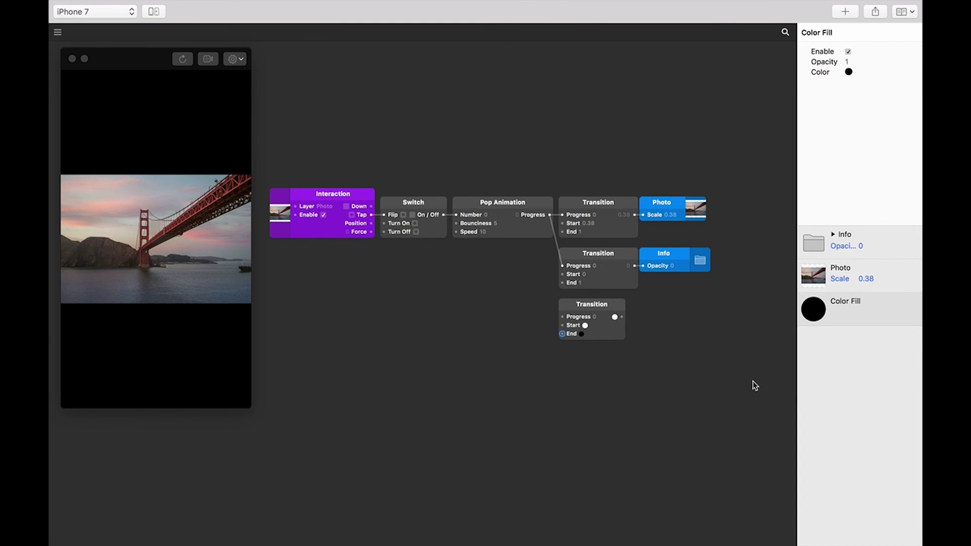
Feed Pop Animation's Progress into the colour Transition and connect its output to Color Fill's Color
drag(549, 218, 564, 318)
drag(622, 318, 822, 73)
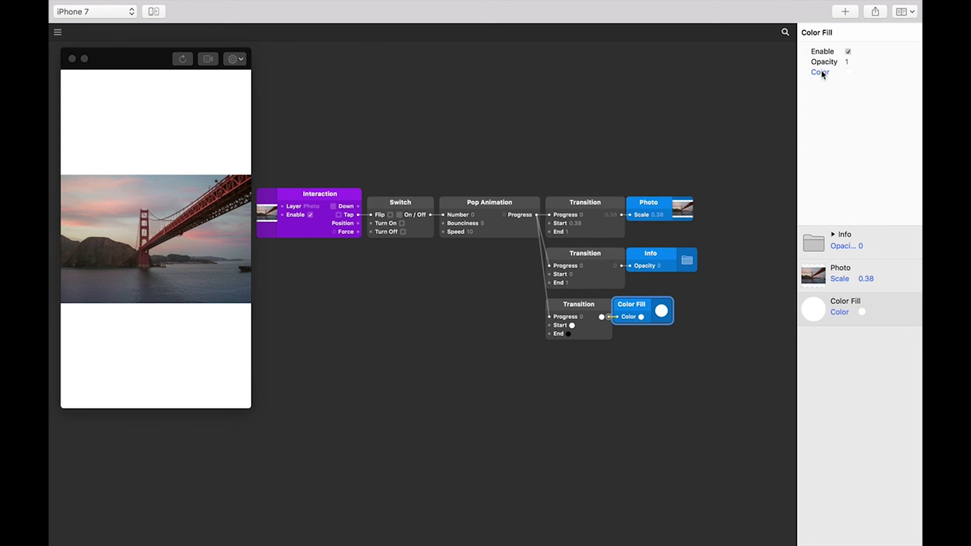
Tap the photo repeatedly to toggle it full-size with info and black background, then select the patch chain
click(226, 204)
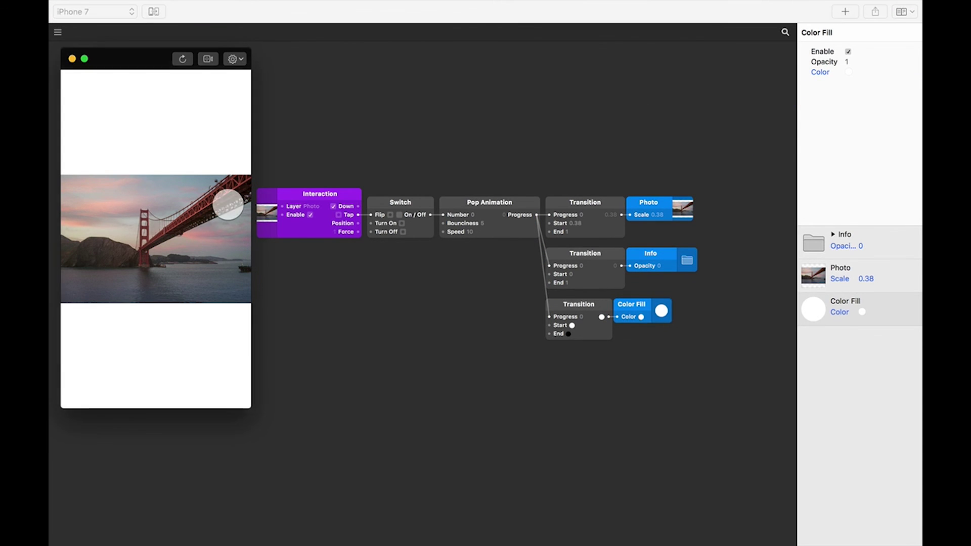
click(228, 204)
click(228, 205)
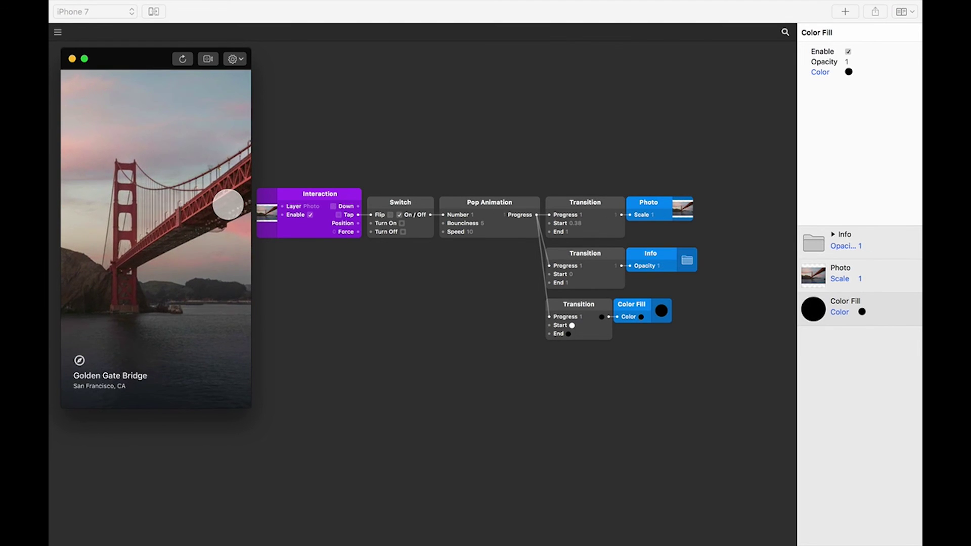
click(228, 204)
click(228, 205)
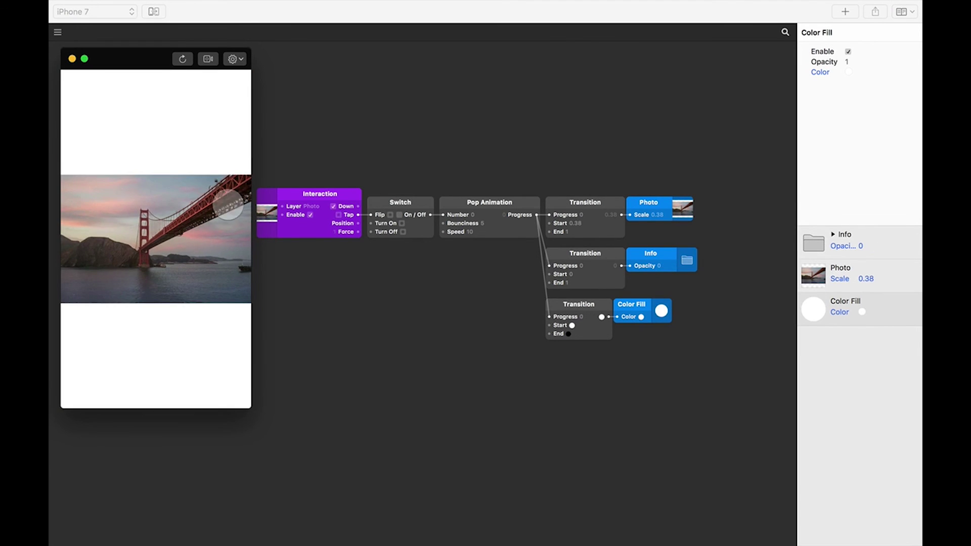
click(228, 205)
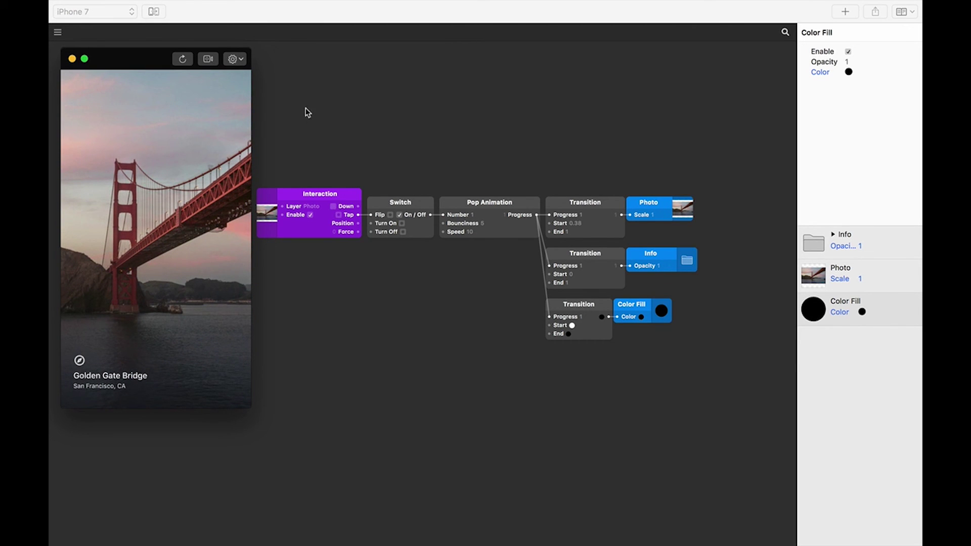
drag(300, 113, 579, 226)
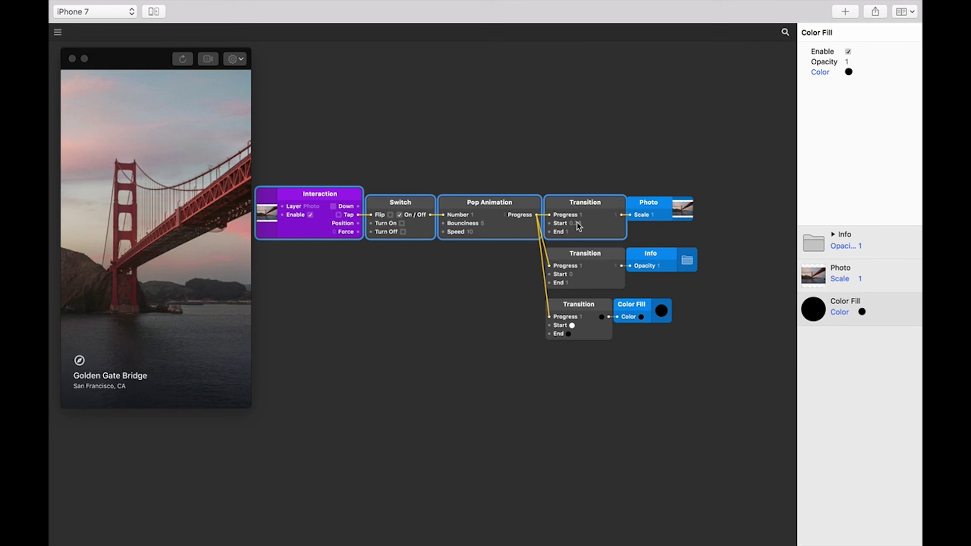